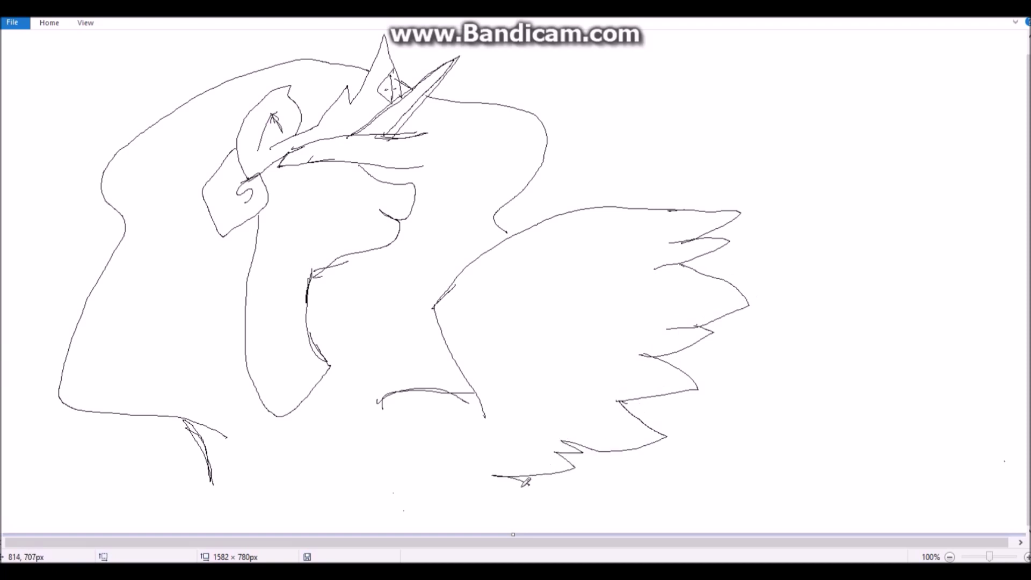
- Draw the collar with its diamond gem around the neck base, and the eye with lashes on the pony's face
{"action": "left_click_drag", "start_coordinate": [329, 365], "coordinate": [252, 381]}
{"action": "left_click_drag", "start_coordinate": [271, 438], "coordinate": [290, 454]}
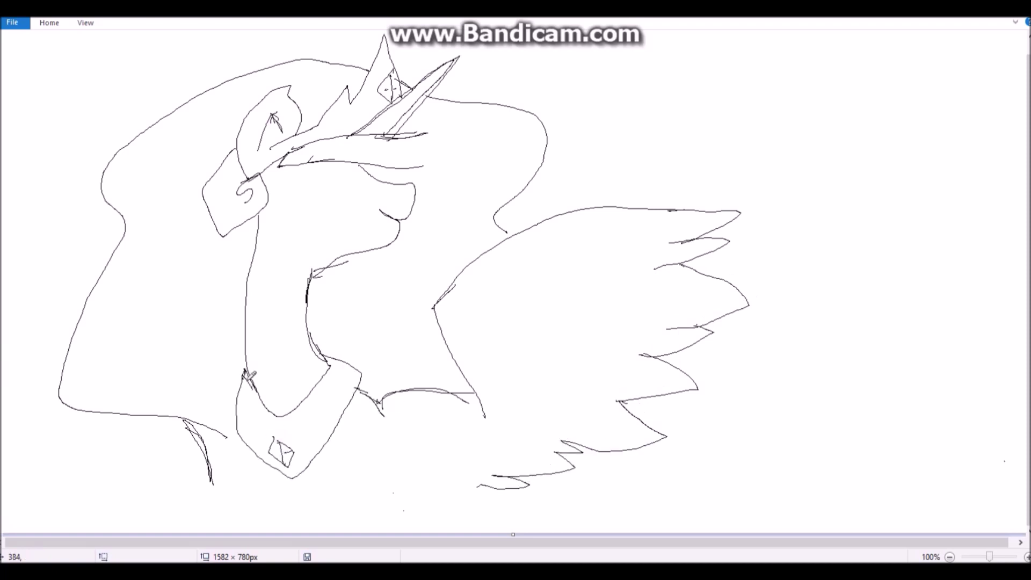
{"action": "left_click_drag", "start_coordinate": [294, 204], "coordinate": [317, 170]}
{"action": "left_click_drag", "start_coordinate": [332, 172], "coordinate": [347, 182]}
{"action": "left_click_drag", "start_coordinate": [329, 178], "coordinate": [326, 189]}
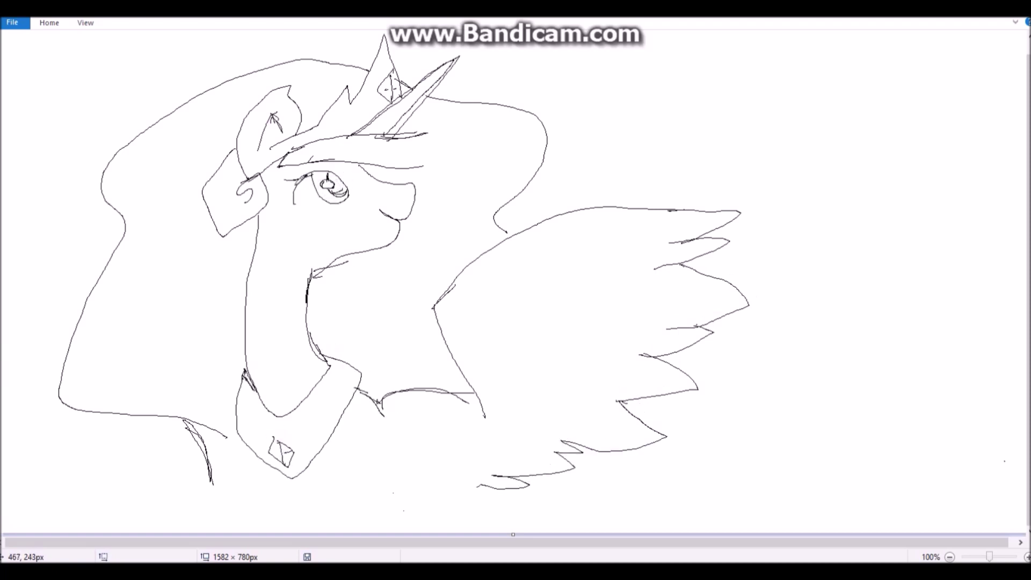
- Draw the throat line, the wing's lower edge and the inner rows of feathers
{"action": "left_click_drag", "start_coordinate": [317, 269], "coordinate": [328, 361]}
{"action": "left_click_drag", "start_coordinate": [383, 398], "coordinate": [480, 488]}
{"action": "mouse_move", "coordinate": [456, 453]}
{"action": "left_mouse_down"}
{"action": "mouse_move", "coordinate": [486, 462]}
{"action": "mouse_move", "coordinate": [556, 436]}
{"action": "left_mouse_up"}
{"action": "mouse_move", "coordinate": [553, 421]}
{"action": "left_mouse_down"}
{"action": "mouse_move", "coordinate": [617, 337]}
{"action": "mouse_move", "coordinate": [594, 285]}
{"action": "left_mouse_up"}
{"action": "left_click_drag", "start_coordinate": [612, 255], "coordinate": [728, 242]}
{"action": "left_click_drag", "start_coordinate": [633, 297], "coordinate": [684, 290]}
{"action": "left_click_drag", "start_coordinate": [602, 371], "coordinate": [635, 371]}
- Draw the curled tail behind the wing, the belly line and the hindquarters
{"action": "left_click_drag", "start_coordinate": [728, 312], "coordinate": [645, 490]}
{"action": "mouse_move", "coordinate": [387, 403]}
{"action": "left_mouse_down"}
{"action": "mouse_move", "coordinate": [607, 496]}
{"action": "mouse_move", "coordinate": [639, 532]}
{"action": "left_mouse_up"}
{"action": "left_click_drag", "start_coordinate": [595, 502], "coordinate": [604, 531]}
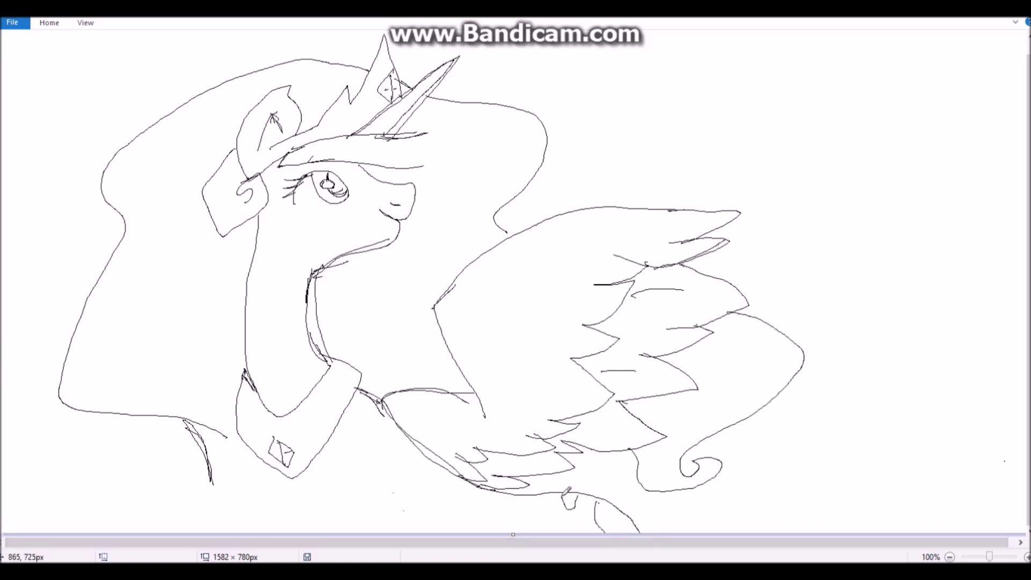
{"action": "left_click_drag", "start_coordinate": [774, 483], "coordinate": [798, 532]}
- Draw the chest and the front legs below the collar
{"action": "mouse_move", "coordinate": [246, 445]}
{"action": "left_mouse_down"}
{"action": "mouse_move", "coordinate": [258, 488]}
{"action": "mouse_move", "coordinate": [188, 532]}
{"action": "left_mouse_up"}
{"action": "left_click_drag", "start_coordinate": [347, 481], "coordinate": [378, 520]}
{"action": "left_click_drag", "start_coordinate": [295, 532], "coordinate": [371, 517]}
{"action": "left_click_drag", "start_coordinate": [393, 466], "coordinate": [393, 477]}
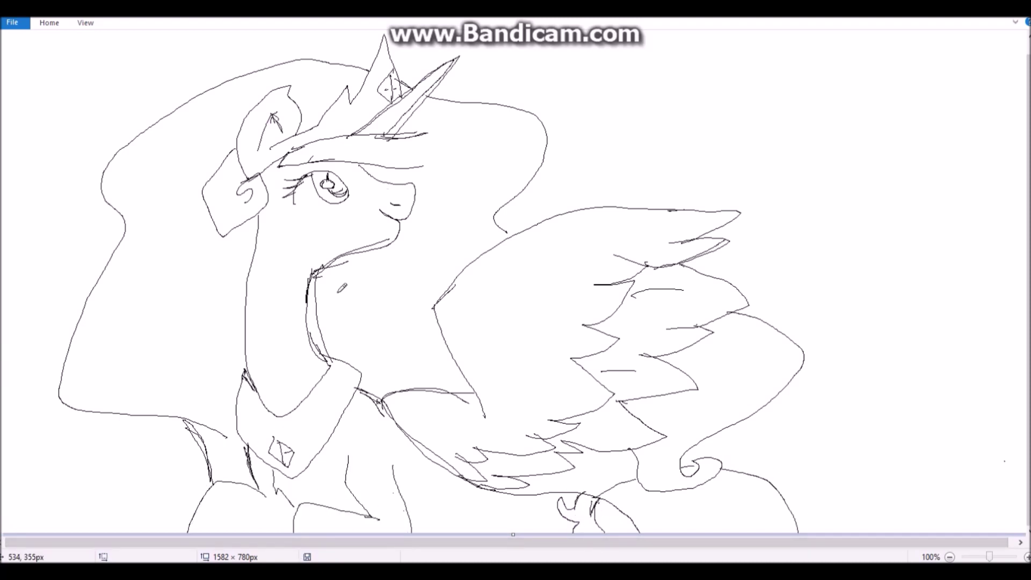
- Erase the inner-ear strokes, stray marks at the crown gem, and the rough muzzle and jaw outline
{"action": "left_click", "coordinate": [49, 22]}
{"action": "scroll", "coordinate": [73, 41], "scroll_direction": "up", "scroll_amount": 1}
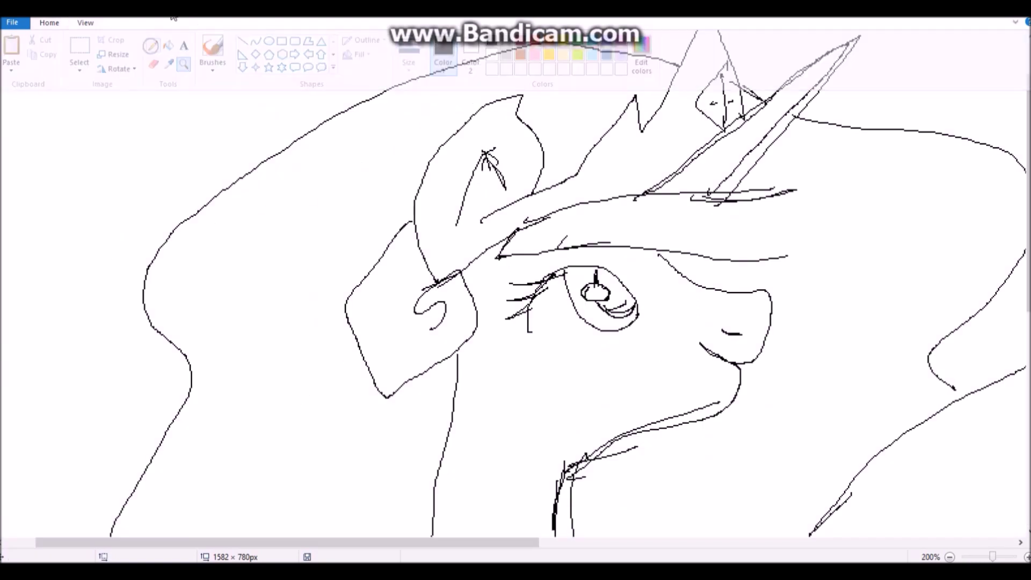
{"action": "key", "text": "ctrl+z"}
{"action": "left_click", "coordinate": [49, 23]}
{"action": "left_click", "coordinate": [146, 53]}
{"action": "left_click_drag", "start_coordinate": [457, 223], "coordinate": [500, 162]}
{"action": "mouse_move", "coordinate": [732, 91]}
{"action": "left_mouse_down"}
{"action": "mouse_move", "coordinate": [796, 99]}
{"action": "mouse_move", "coordinate": [726, 182]}
{"action": "left_mouse_up"}
{"action": "mouse_move", "coordinate": [705, 344]}
{"action": "left_mouse_down"}
{"action": "mouse_move", "coordinate": [661, 435]}
{"action": "mouse_move", "coordinate": [561, 510]}
{"action": "left_mouse_up"}
- Redraw the muzzle and jaw as one smooth curve down to the throat, and add a mouth line
{"action": "left_click", "coordinate": [49, 23]}
{"action": "left_click", "coordinate": [153, 48]}
{"action": "mouse_move", "coordinate": [771, 290]}
{"action": "left_mouse_down"}
{"action": "mouse_move", "coordinate": [656, 446]}
{"action": "mouse_move", "coordinate": [572, 497]}
{"action": "left_mouse_up"}
{"action": "mouse_move", "coordinate": [752, 354]}
{"action": "left_mouse_down"}
{"action": "mouse_move", "coordinate": [701, 416]}
{"action": "mouse_move", "coordinate": [631, 422]}
{"action": "left_mouse_up"}
- Erase the eye's inner details and redraw its outline with a rounded iris, pupil and small highlight
{"action": "scroll", "coordinate": [655, 459], "scroll_direction": "down", "scroll_amount": 5}
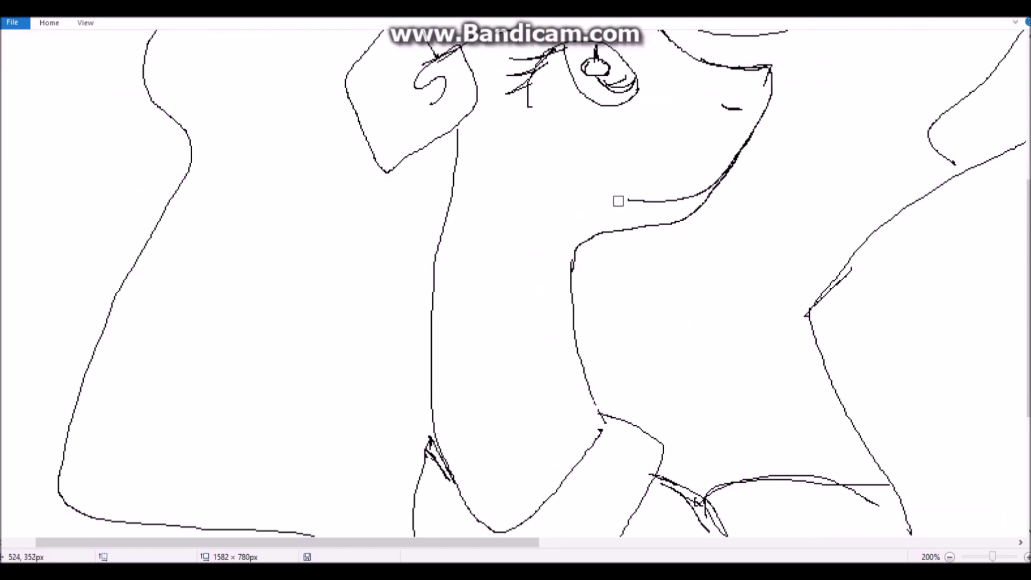
{"action": "left_click_drag", "start_coordinate": [564, 50], "coordinate": [538, 81]}
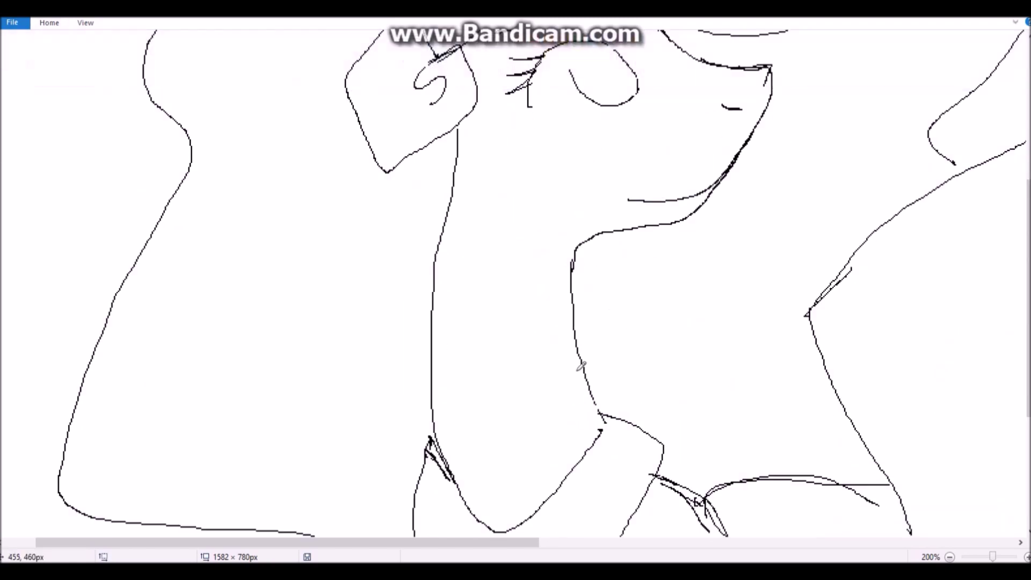
{"action": "mouse_move", "coordinate": [641, 94]}
{"action": "left_mouse_down"}
{"action": "mouse_move", "coordinate": [593, 97]}
{"action": "mouse_move", "coordinate": [578, 44]}
{"action": "left_mouse_up"}
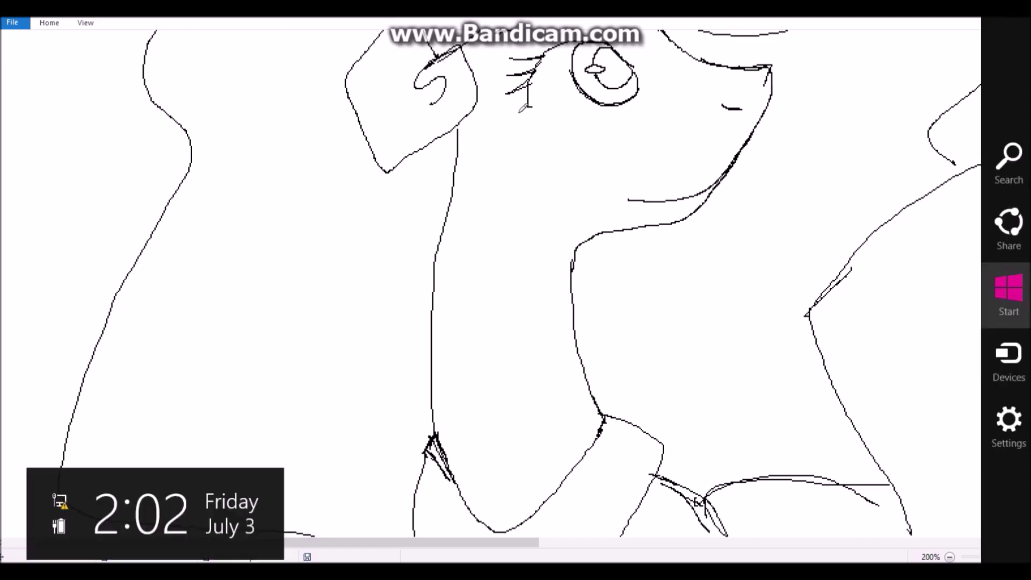
- Draw three curved bands across the horn and fill the pupil with black
{"action": "scroll", "coordinate": [753, 110], "scroll_direction": "up", "scroll_amount": 5}
{"action": "mouse_move", "coordinate": [820, 56]}
{"action": "left_mouse_down"}
{"action": "mouse_move", "coordinate": [727, 206]}
{"action": "mouse_move", "coordinate": [800, 116]}
{"action": "left_mouse_up"}
{"action": "left_click_drag", "start_coordinate": [758, 115], "coordinate": [739, 186]}
{"action": "left_click_drag", "start_coordinate": [704, 156], "coordinate": [698, 204]}
{"action": "left_click", "coordinate": [624, 298]}
- Rework the jaw outline and replace the mouth with a shorter smile line
{"action": "left_click_drag", "start_coordinate": [693, 430], "coordinate": [577, 475]}
{"action": "left_click_drag", "start_coordinate": [754, 363], "coordinate": [574, 495]}
{"action": "mouse_move", "coordinate": [718, 402]}
{"action": "left_mouse_down"}
{"action": "mouse_move", "coordinate": [650, 392]}
{"action": "mouse_move", "coordinate": [664, 395]}
{"action": "left_mouse_up"}
{"action": "key", "text": "ctrl+z"}
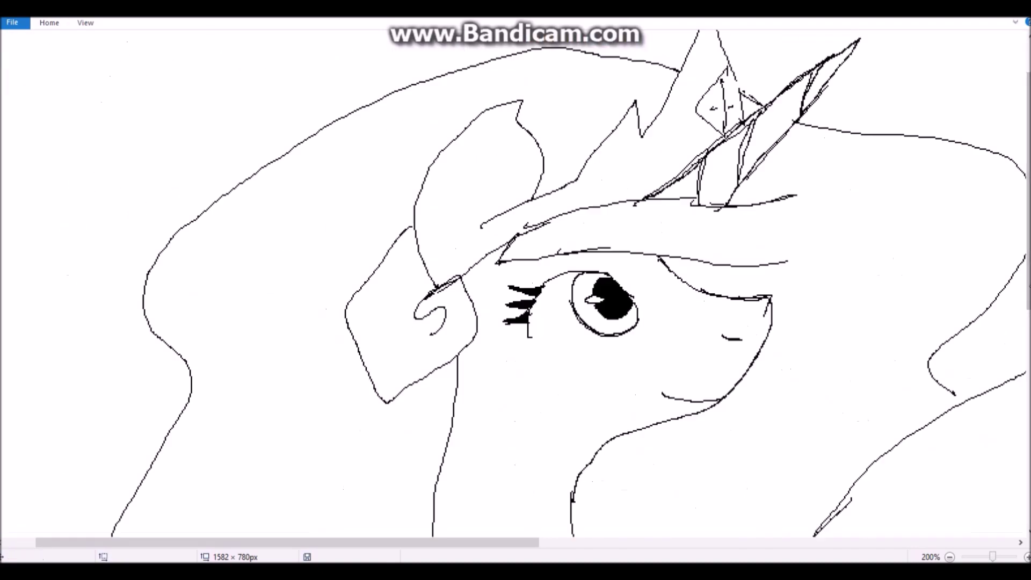
- Tidy the lines around the collar and close the shoulder outline between the collar and the wing
{"action": "scroll", "coordinate": [281, 396], "scroll_direction": "down", "scroll_amount": 5}
{"action": "left_click_drag", "start_coordinate": [427, 380], "coordinate": [440, 363]}
{"action": "mouse_move", "coordinate": [442, 264]}
{"action": "left_mouse_down"}
{"action": "mouse_move", "coordinate": [705, 296]}
{"action": "mouse_move", "coordinate": [714, 314]}
{"action": "left_mouse_up"}
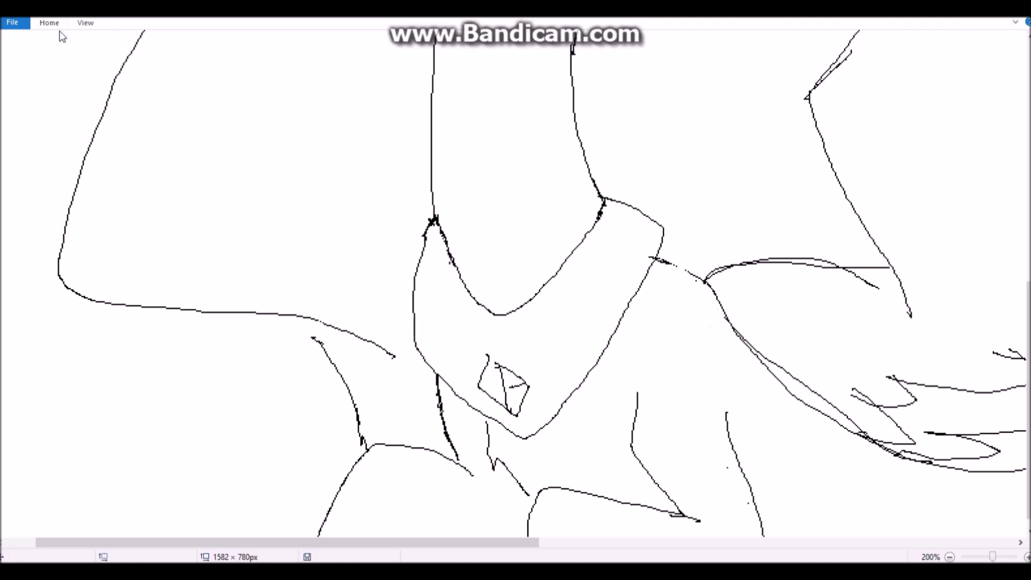
{"action": "left_click", "coordinate": [49, 22]}
{"action": "left_click_drag", "start_coordinate": [652, 259], "coordinate": [723, 292]}
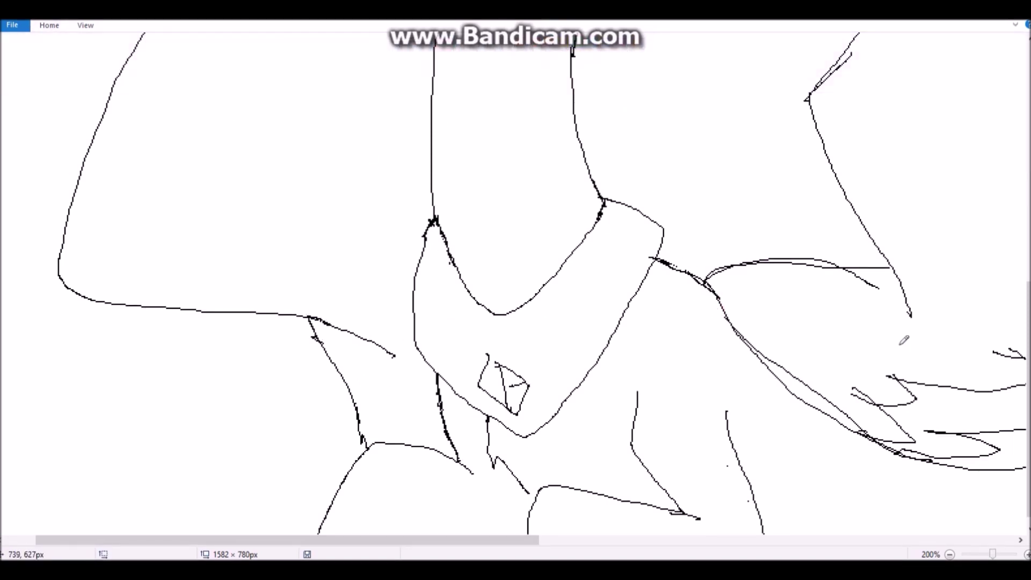
- Draw the inner fold lines inside the pony's ear
{"action": "scroll", "coordinate": [904, 340], "scroll_direction": "up", "scroll_amount": 10}
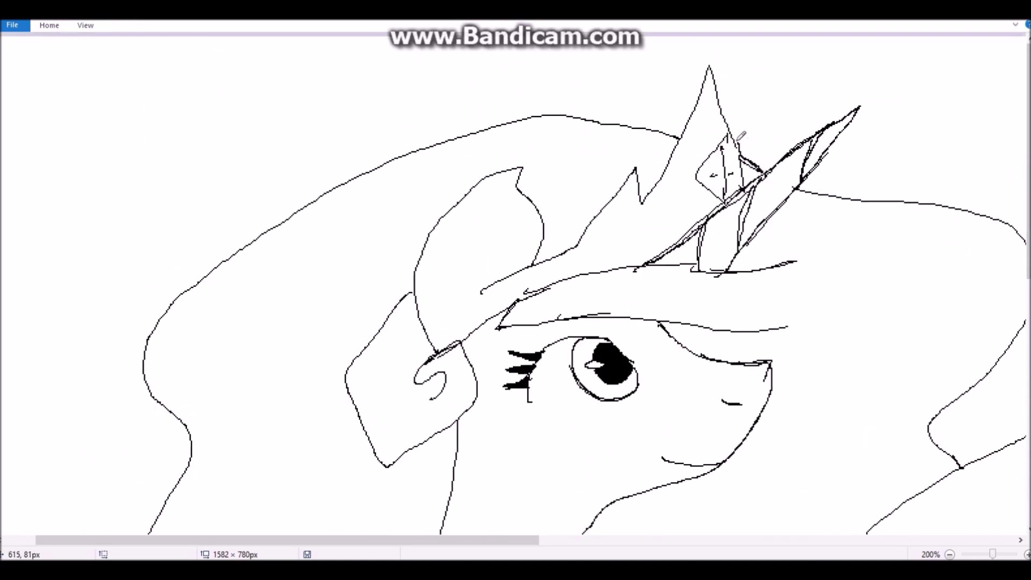
{"action": "left_click_drag", "start_coordinate": [458, 291], "coordinate": [496, 264]}
{"action": "scroll", "coordinate": [559, 297], "scroll_direction": "right", "scroll_amount": 5}
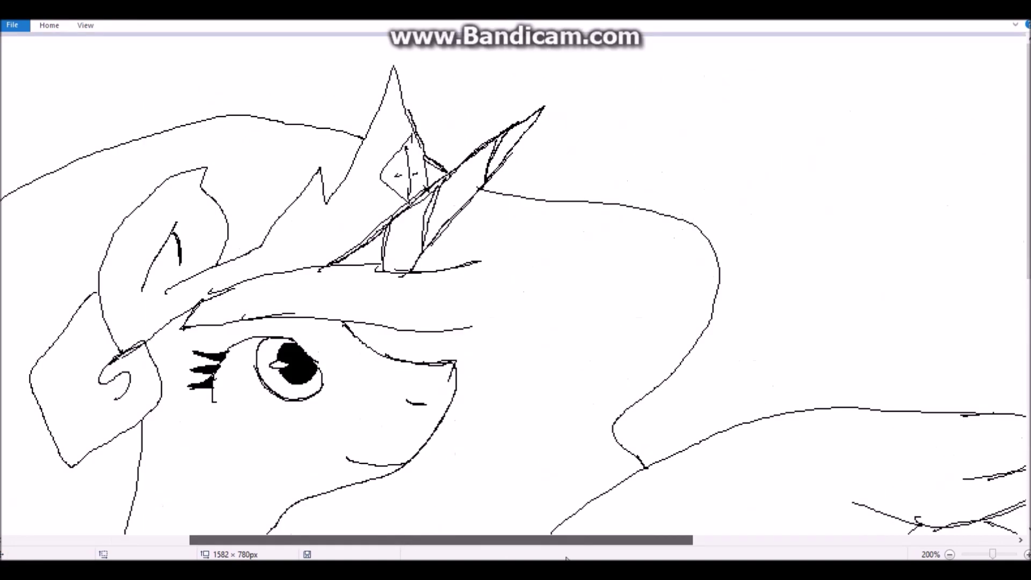
- Try to fill the mane with rose pink, and undo the fill
{"action": "left_click", "coordinate": [49, 25]}
{"action": "left_click", "coordinate": [168, 48]}
{"action": "left_click", "coordinate": [535, 56]}
{"action": "left_click", "coordinate": [161, 252]}
{"action": "left_click", "coordinate": [49, 25]}
{"action": "left_click", "coordinate": [154, 50]}
{"action": "key", "text": "ctrl+z"}
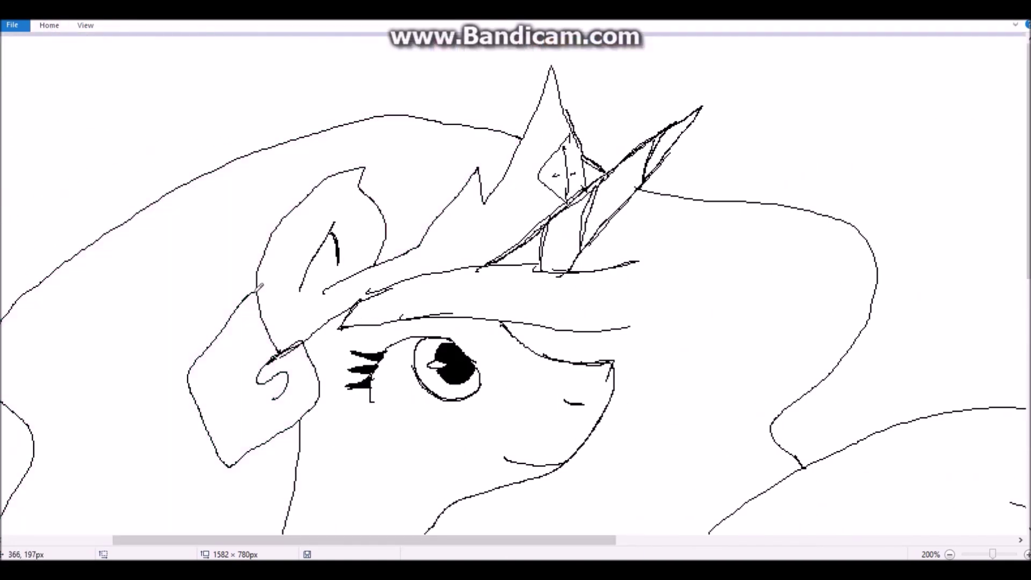
- Erase the stray strokes beside the flank mark and clean the doubled line at the wing's front corner
{"action": "scroll", "coordinate": [271, 269], "scroll_direction": "down", "scroll_amount": 3}
{"action": "scroll", "coordinate": [714, 476], "scroll_direction": "up", "scroll_amount": 3}
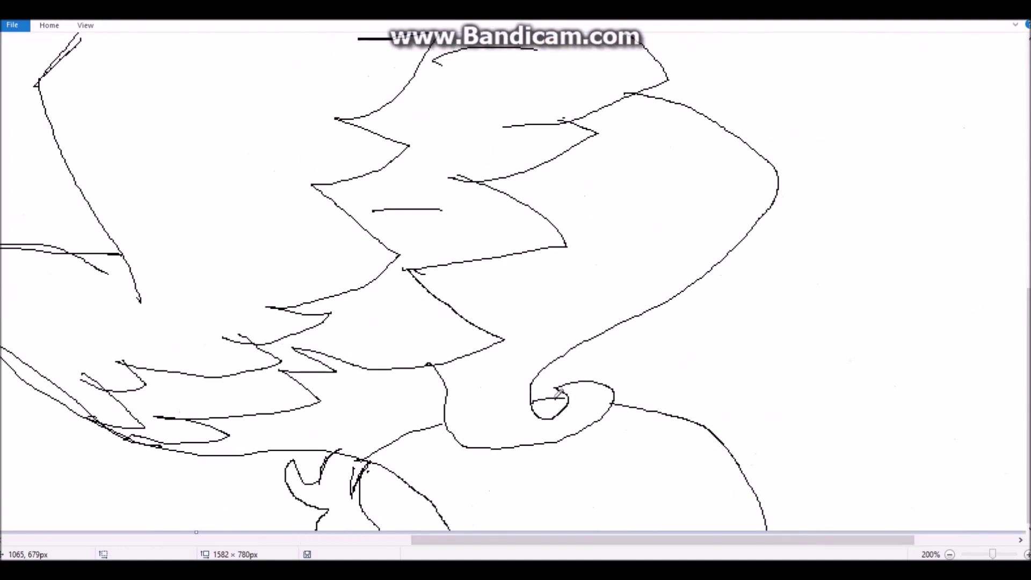
{"action": "left_click_drag", "start_coordinate": [347, 466], "coordinate": [379, 481]}
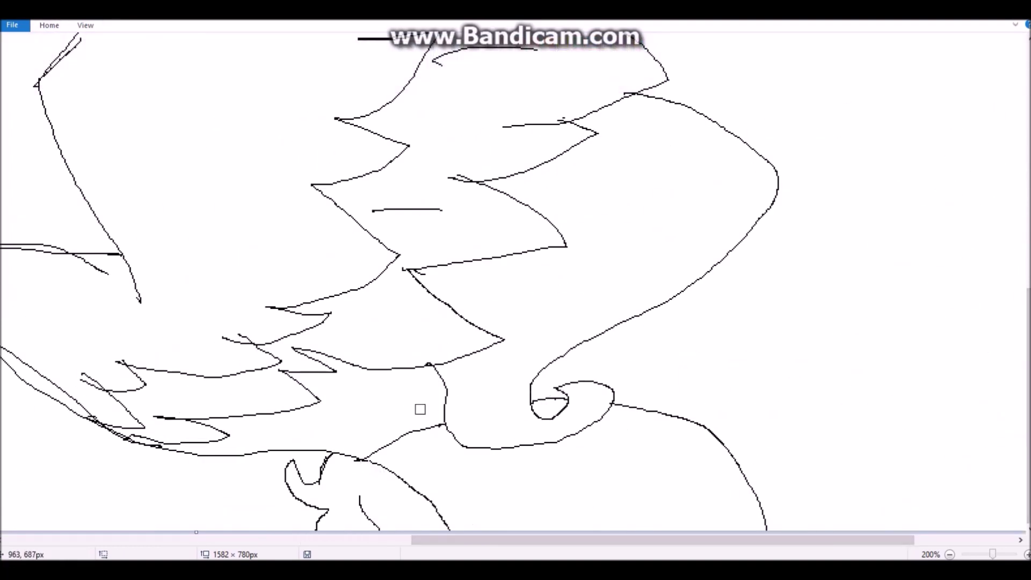
{"action": "mouse_move", "coordinate": [81, 38]}
{"action": "left_mouse_down"}
{"action": "mouse_move", "coordinate": [155, 58]}
{"action": "mouse_move", "coordinate": [43, 86]}
{"action": "left_mouse_up"}
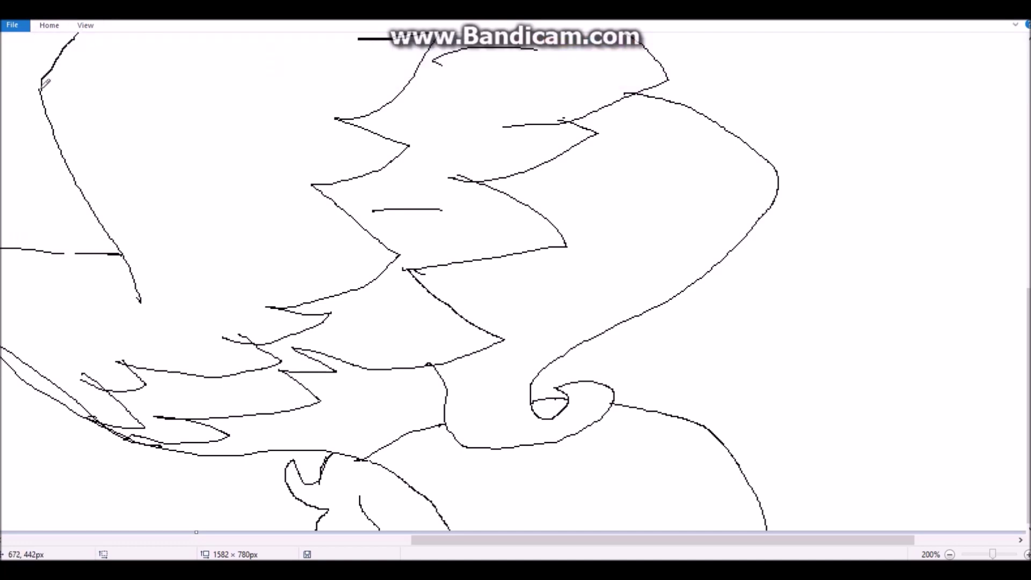
- Fill the mane and the tail with pink
{"action": "scroll", "coordinate": [1020, 340], "scroll_direction": "left", "scroll_amount": 15}
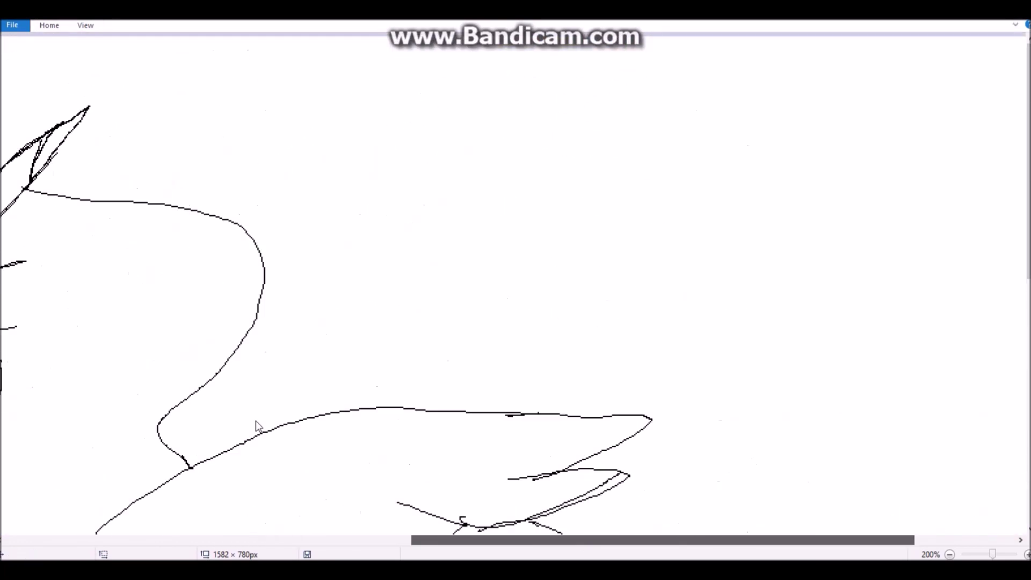
{"action": "left_click", "coordinate": [49, 25]}
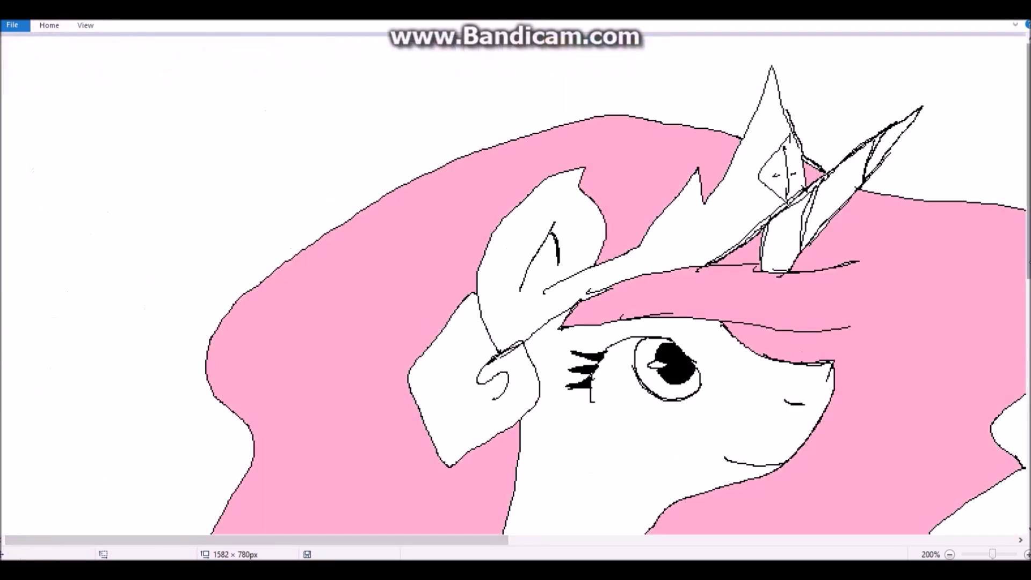
{"action": "scroll", "coordinate": [516, 284], "scroll_direction": "right", "scroll_amount": 10}
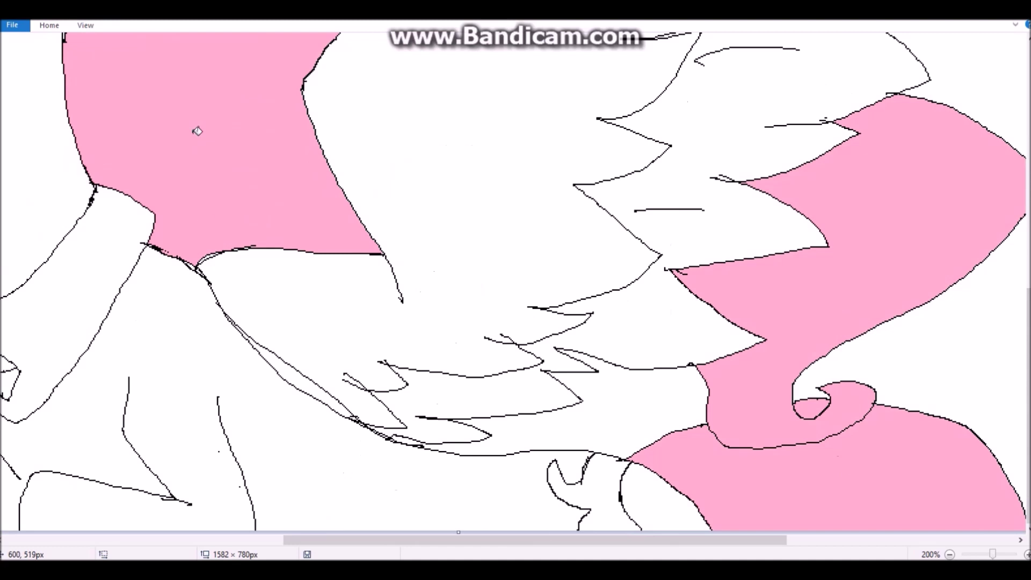
- Erase the doubled lines between the collar and the wing's lower edge, and redraw the collar gem as a closed diamond
{"action": "left_click_drag", "start_coordinate": [290, 369], "coordinate": [359, 412]}
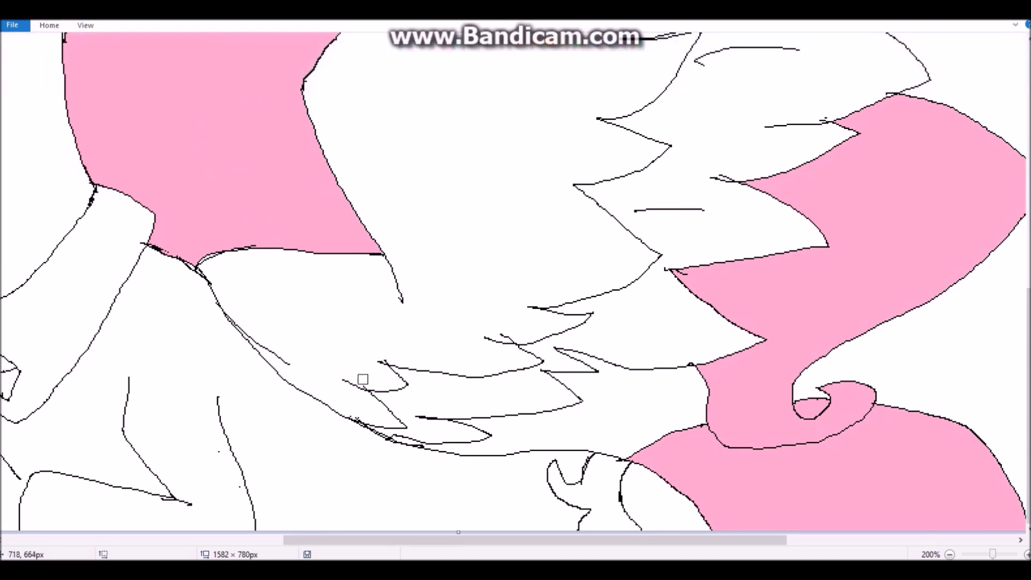
{"action": "left_click_drag", "start_coordinate": [236, 315], "coordinate": [195, 265]}
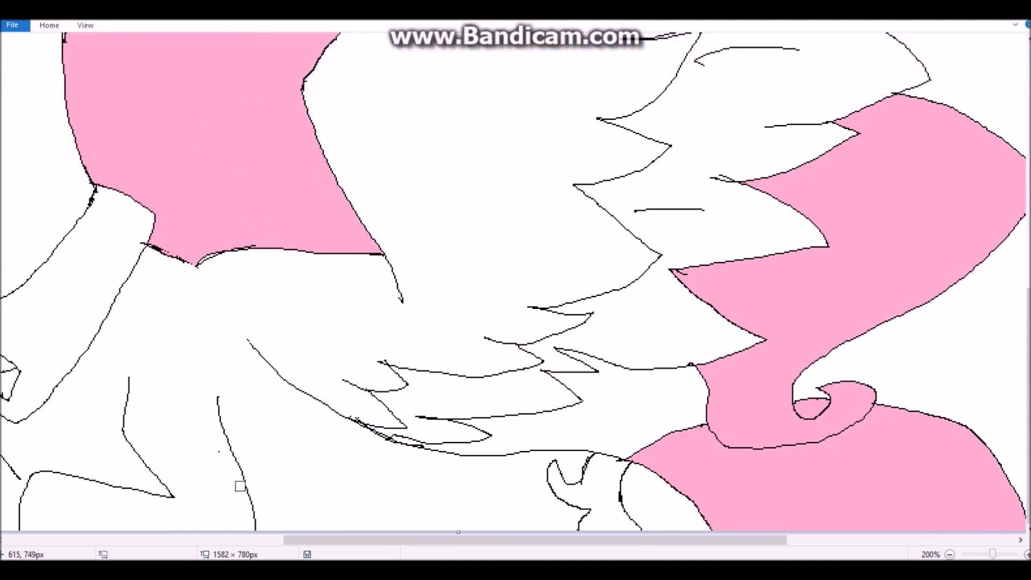
{"action": "scroll", "coordinate": [116, 135], "scroll_direction": "left", "scroll_amount": 10}
{"action": "left_click", "coordinate": [49, 24]}
{"action": "left_click", "coordinate": [49, 24]}
{"action": "left_click", "coordinate": [49, 25]}
{"action": "left_click", "coordinate": [468, 58]}
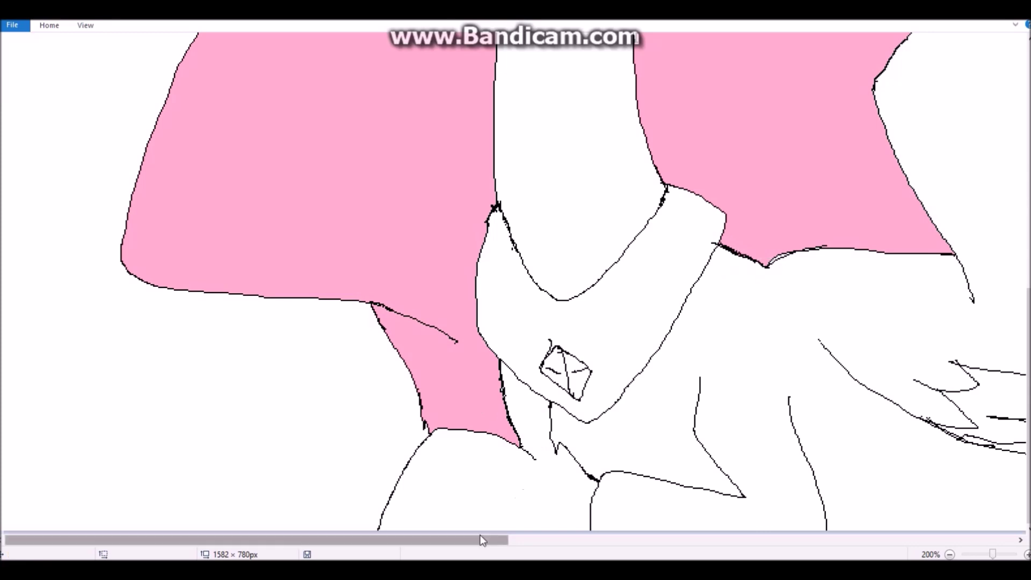
- Erase the overlapping and doubled lines at the wing's upper feathers
{"action": "scroll", "coordinate": [642, 217], "scroll_direction": "right", "scroll_amount": 10}
{"action": "scroll", "coordinate": [642, 217], "scroll_direction": "up", "scroll_amount": 4}
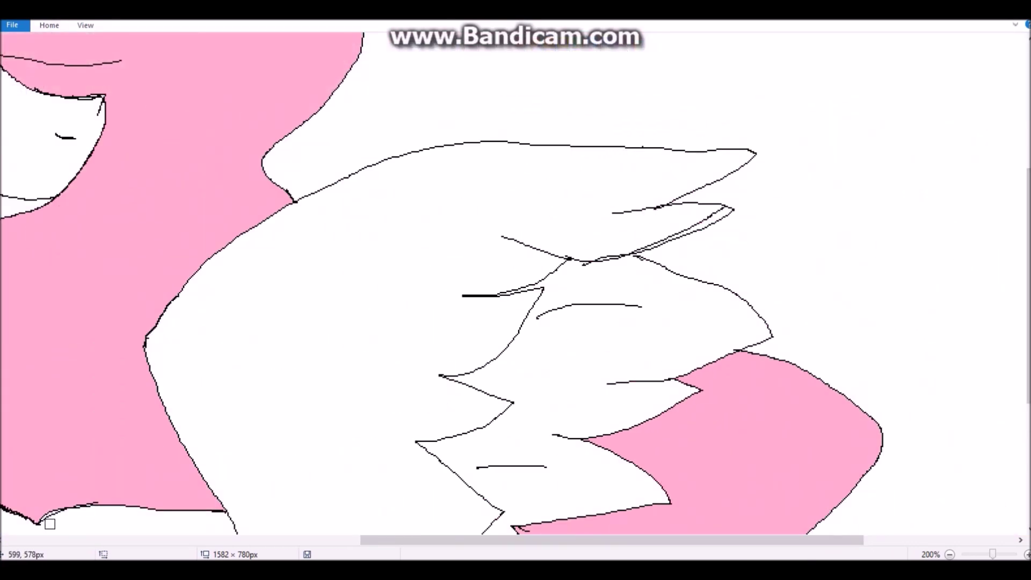
{"action": "mouse_move", "coordinate": [632, 246]}
{"action": "left_mouse_down"}
{"action": "mouse_move", "coordinate": [661, 267]}
{"action": "mouse_move", "coordinate": [556, 258]}
{"action": "left_mouse_up"}
{"action": "left_click_drag", "start_coordinate": [721, 230], "coordinate": [636, 257]}
- Erase the stray strokes on the crown band and the doubled lines along the lower part of the horn
{"action": "scroll", "coordinate": [1014, 221], "scroll_direction": "down", "scroll_amount": 5}
{"action": "scroll", "coordinate": [1013, 221], "scroll_direction": "left", "scroll_amount": 10}
{"action": "left_click_drag", "start_coordinate": [258, 540], "coordinate": [359, 540]}
{"action": "scroll", "coordinate": [515, 285], "scroll_direction": "up", "scroll_amount": 1}
{"action": "left_click", "coordinate": [49, 25]}
{"action": "left_click_drag", "start_coordinate": [376, 293], "coordinate": [422, 271]}
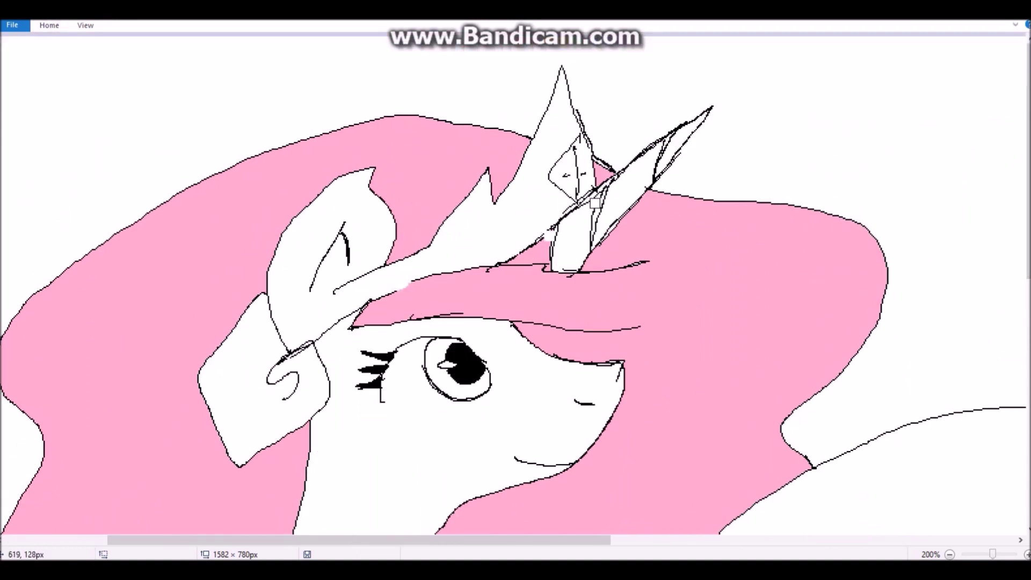
{"action": "mouse_move", "coordinate": [601, 193]}
{"action": "left_mouse_down"}
{"action": "mouse_move", "coordinate": [588, 245]}
{"action": "mouse_move", "coordinate": [548, 263]}
{"action": "mouse_move", "coordinate": [544, 247]}
{"action": "left_mouse_up"}
- Redraw the horn's lower edge and its curved bands with clean lines
{"action": "left_click", "coordinate": [49, 25]}
{"action": "left_click", "coordinate": [168, 39]}
{"action": "left_click", "coordinate": [49, 25]}
{"action": "left_click", "coordinate": [168, 39]}
{"action": "mouse_move", "coordinate": [591, 192]}
{"action": "left_mouse_down"}
{"action": "mouse_move", "coordinate": [535, 242]}
{"action": "mouse_move", "coordinate": [583, 244]}
{"action": "mouse_move", "coordinate": [603, 181]}
{"action": "mouse_move", "coordinate": [592, 251]}
{"action": "left_mouse_up"}
{"action": "left_click_drag", "start_coordinate": [556, 225], "coordinate": [549, 272]}
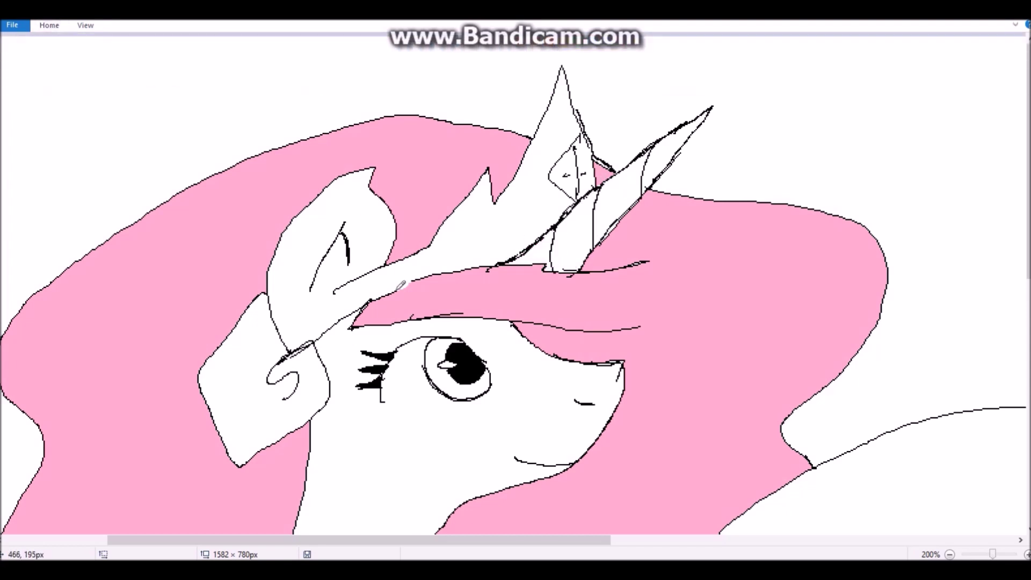
- Fill the hair lock below the ear with pink, and draw the crown's pointed end in black across the ear
{"action": "left_click", "coordinate": [49, 25]}
{"action": "left_click", "coordinate": [168, 47]}
{"action": "key", "text": "ctrl+F1"}
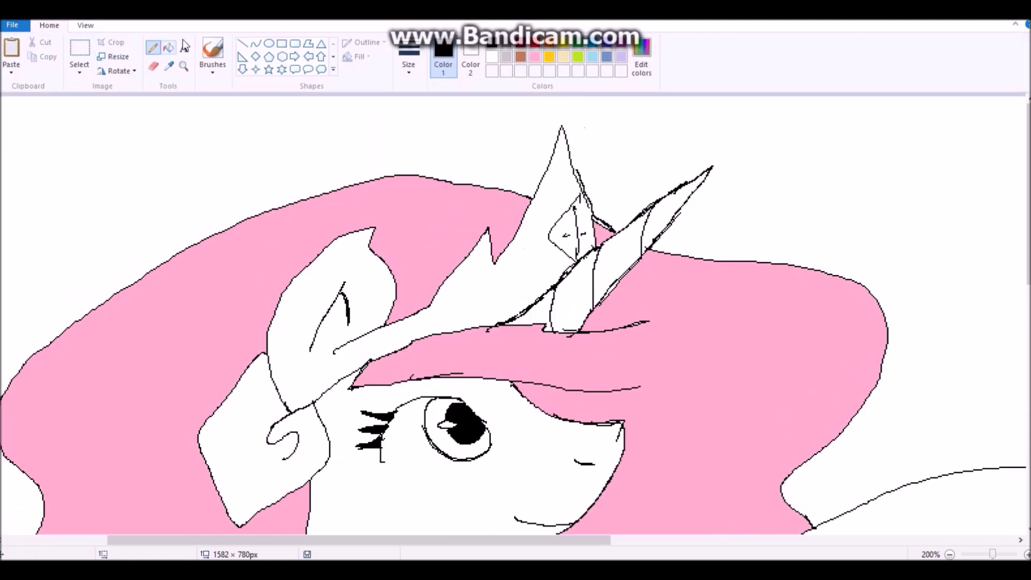
{"action": "left_click", "coordinate": [300, 390]}
{"action": "left_click", "coordinate": [152, 47]}
{"action": "left_click", "coordinate": [492, 43]}
{"action": "left_click_drag", "start_coordinate": [309, 348], "coordinate": [290, 413]}
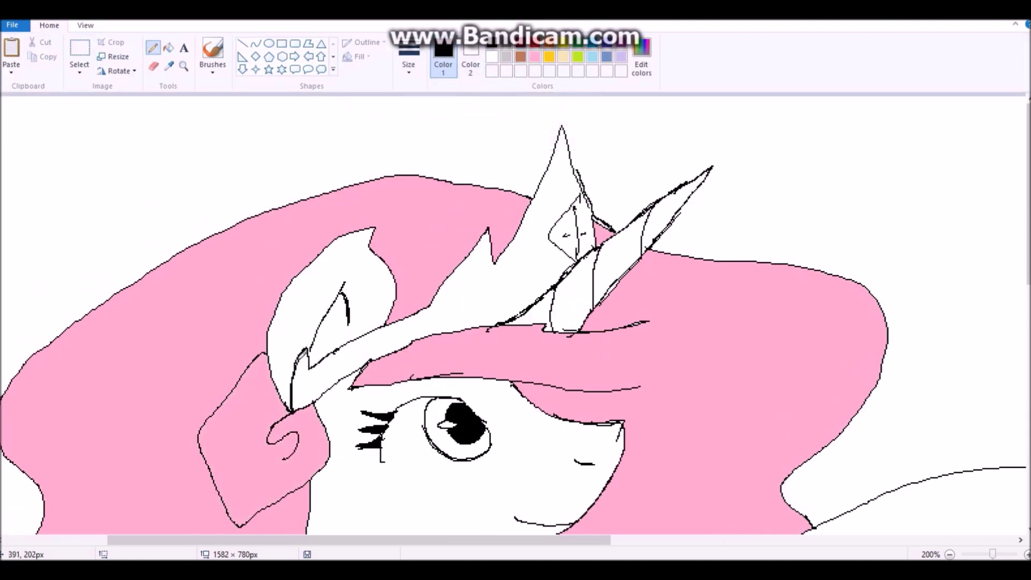
- Erase the crown gem and redraw it narrower against the crown's front edge
{"action": "left_click", "coordinate": [153, 66]}
{"action": "mouse_move", "coordinate": [554, 209]}
{"action": "left_mouse_down"}
{"action": "mouse_move", "coordinate": [568, 253]}
{"action": "mouse_move", "coordinate": [578, 168]}
{"action": "mouse_move", "coordinate": [591, 205]}
{"action": "left_mouse_up"}
{"action": "left_click", "coordinate": [152, 47]}
{"action": "left_click_drag", "start_coordinate": [571, 161], "coordinate": [595, 231]}
{"action": "left_click_drag", "start_coordinate": [579, 182], "coordinate": [568, 204]}
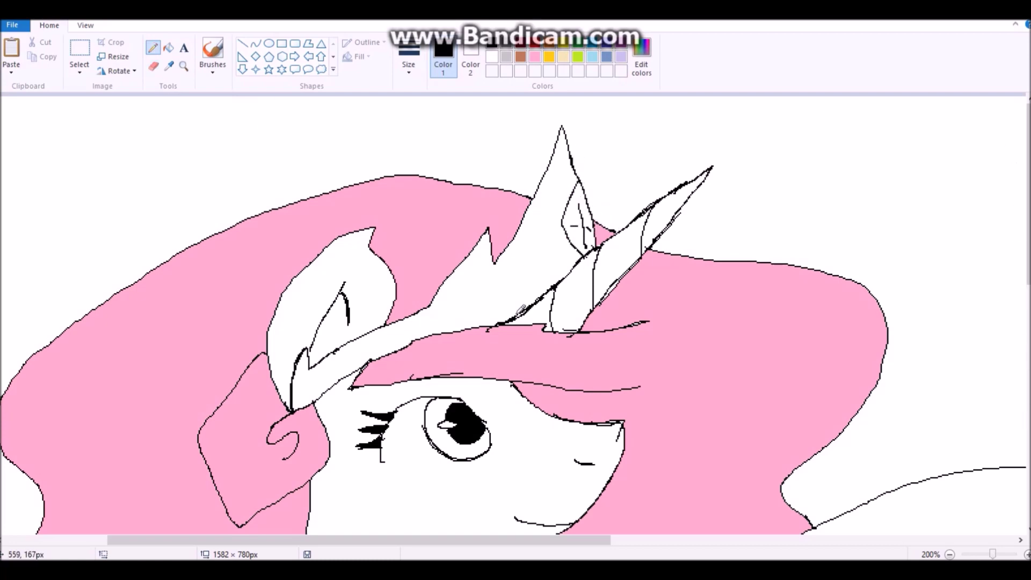
- Fill the crown and the collar with yellow
{"action": "left_click", "coordinate": [563, 43]}
{"action": "left_click", "coordinate": [168, 48]}
{"action": "left_click", "coordinate": [457, 311]}
{"action": "scroll", "coordinate": [963, 448], "scroll_direction": "down", "scroll_amount": 10}
{"action": "left_click", "coordinate": [387, 386]}
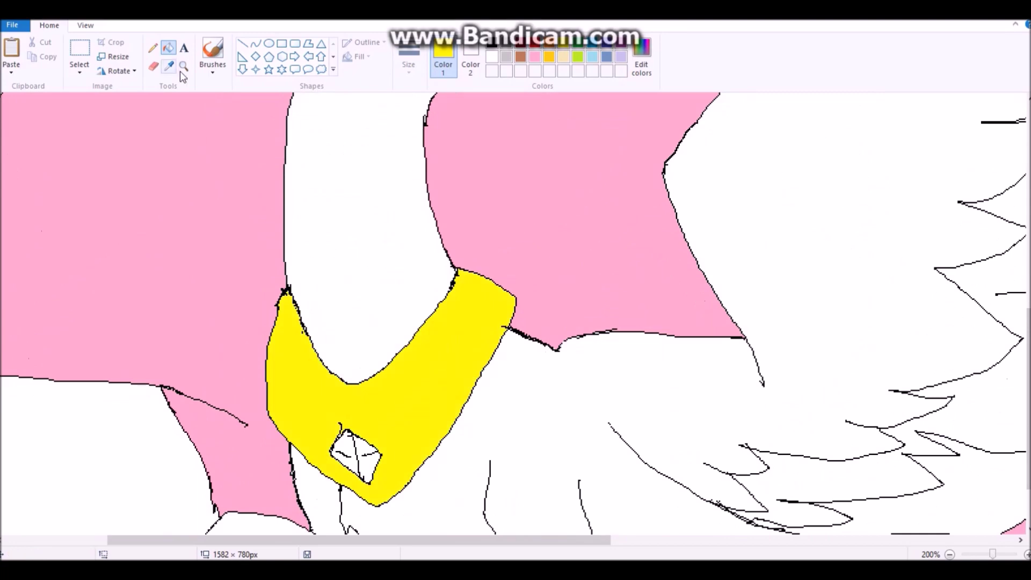
- Fill the crown gem and the collar gem with red
{"action": "left_click", "coordinate": [153, 47]}
{"action": "scroll", "coordinate": [784, 179], "scroll_direction": "up", "scroll_amount": 10}
{"action": "left_click", "coordinate": [535, 43]}
{"action": "left_click", "coordinate": [169, 47]}
{"action": "left_click", "coordinate": [579, 177]}
{"action": "scroll", "coordinate": [579, 178], "scroll_direction": "down", "scroll_amount": 10}
{"action": "left_click", "coordinate": [354, 376]}
- Fill the sun mark on the flank with yellow and gold, and brush small white marks on the pink mane
{"action": "scroll", "coordinate": [766, 337], "scroll_direction": "right", "scroll_amount": 5}
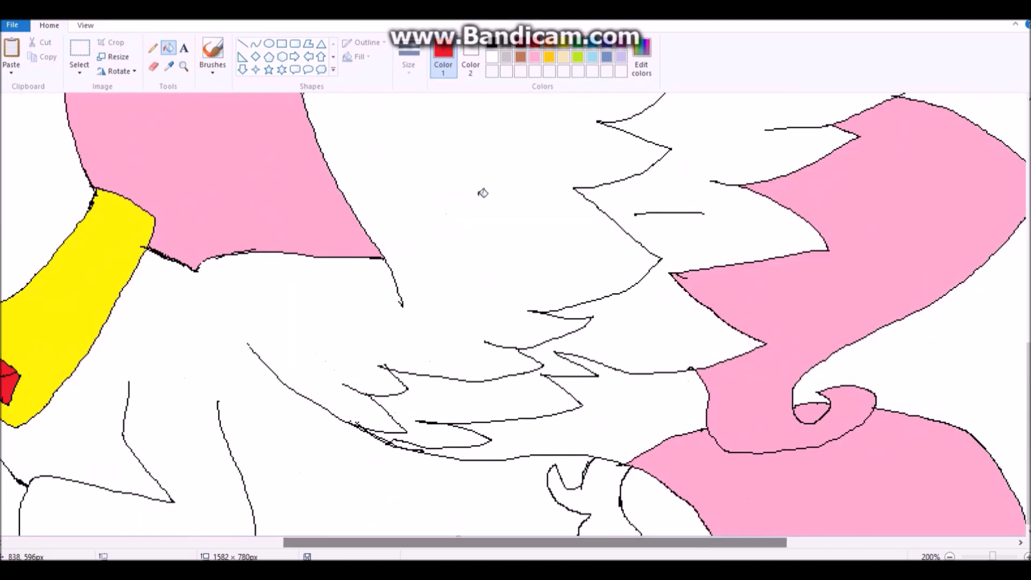
{"action": "left_click", "coordinate": [549, 56]}
{"action": "left_click", "coordinate": [586, 499]}
{"action": "left_click", "coordinate": [213, 53]}
{"action": "left_click", "coordinate": [492, 56]}
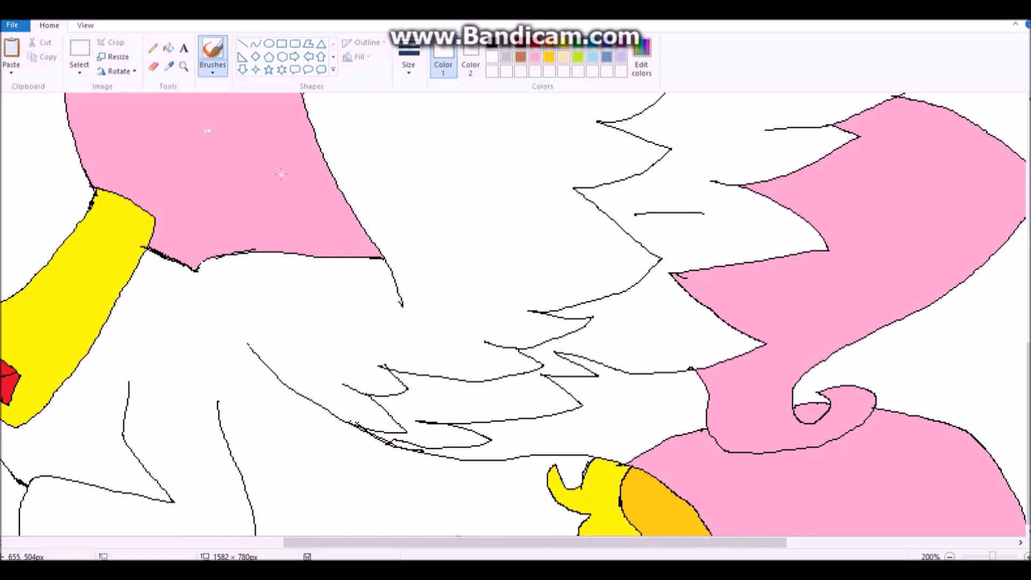
- Fill the background around the pony with lavender
{"action": "left_click", "coordinate": [622, 57]}
{"action": "left_click", "coordinate": [168, 48]}
{"action": "left_click", "coordinate": [825, 491]}
{"action": "scroll", "coordinate": [826, 491], "scroll_direction": "up", "scroll_amount": 10}
{"action": "scroll", "coordinate": [825, 491], "scroll_direction": "left", "scroll_amount": 5}
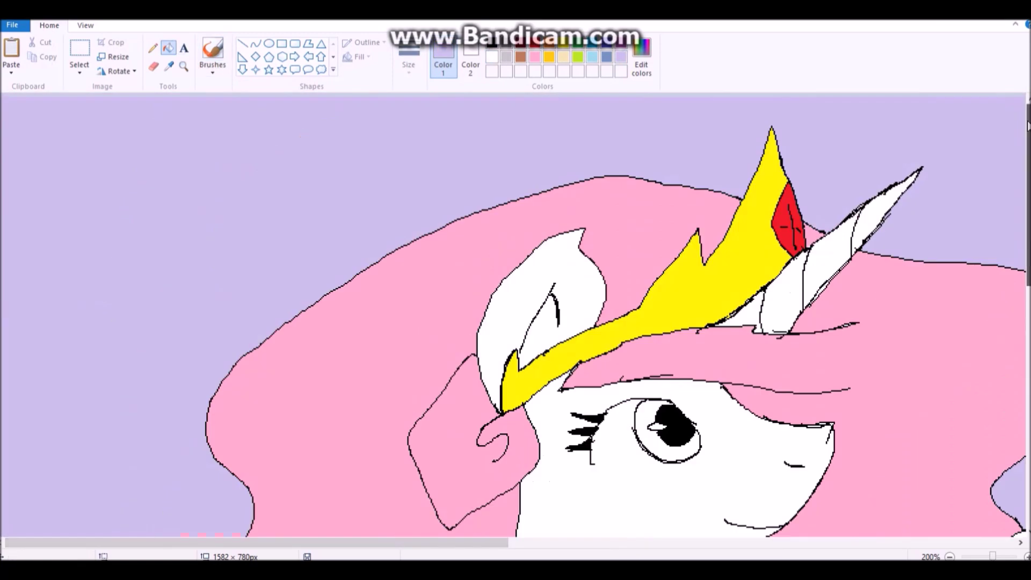
- Fill the eye's iris with light blue, and define a custom light pink of red 255, green 198, blue 217
{"action": "left_click", "coordinate": [593, 56]}
{"action": "left_click", "coordinate": [650, 443]}
{"action": "left_click", "coordinate": [641, 59]}
{"action": "left_click", "coordinate": [392, 378]}
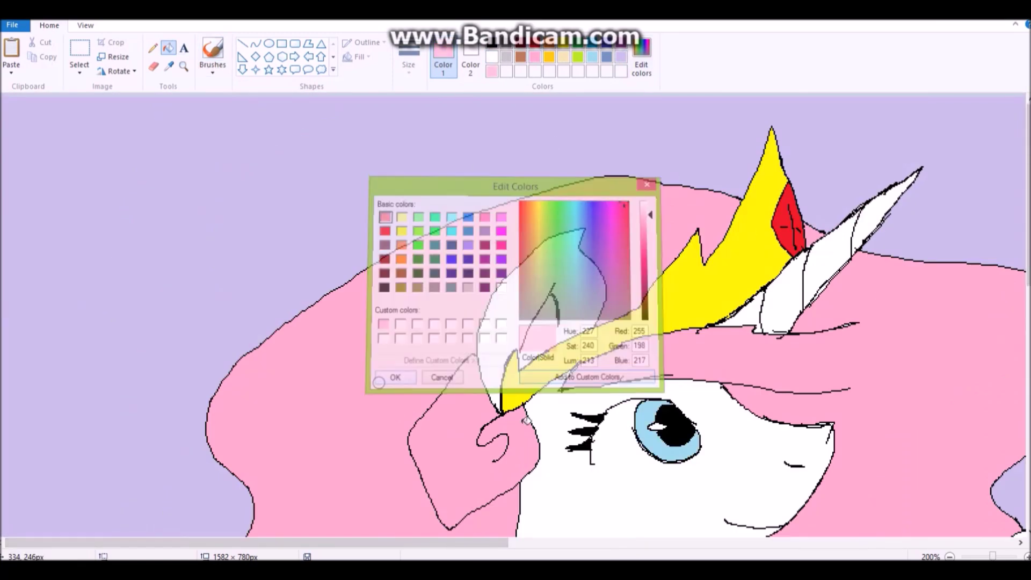
- Recolour the eye's iris purple
{"action": "left_click", "coordinate": [650, 443]}
{"action": "left_click", "coordinate": [668, 430]}
{"action": "left_click", "coordinate": [183, 66]}
{"action": "left_click", "coordinate": [537, 376]}
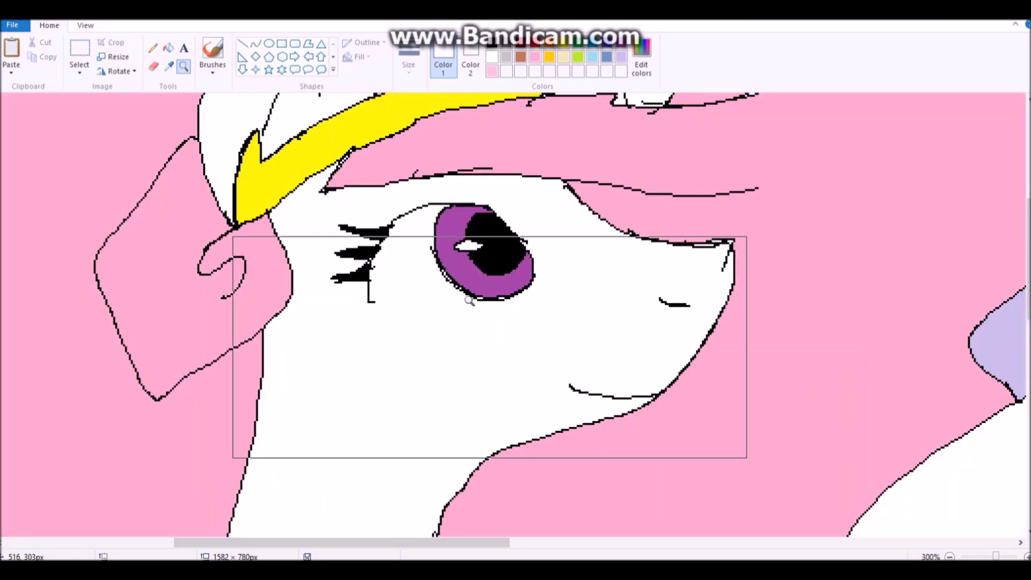
- Draw two short light lavender curves across the lower part of the purple iris
{"action": "left_click_drag", "start_coordinate": [447, 542], "coordinate": [343, 543]}
{"action": "left_click", "coordinate": [256, 43]}
{"action": "left_click", "coordinate": [607, 56]}
{"action": "right_click", "coordinate": [425, 201]}
{"action": "mouse_move", "coordinate": [404, 208]}
{"action": "left_mouse_down"}
{"action": "mouse_move", "coordinate": [438, 199]}
{"action": "mouse_move", "coordinate": [425, 207]}
{"action": "left_mouse_up"}
{"action": "key", "text": "Escape"}
{"action": "left_click", "coordinate": [622, 57]}
{"action": "left_click_drag", "start_coordinate": [436, 244], "coordinate": [450, 235]}
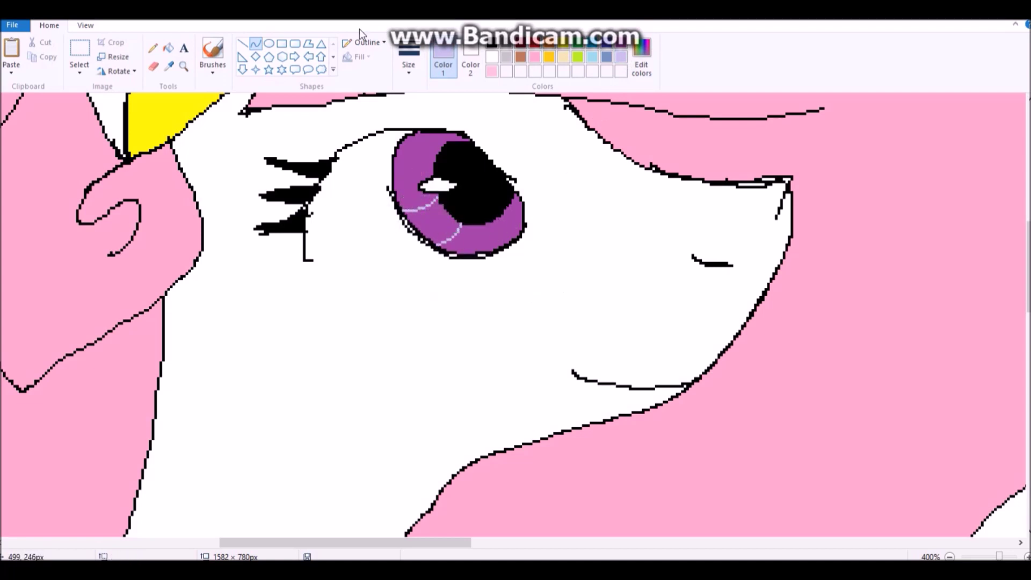
- Fill the lower iris section between the curves with lavender and mark out a paler lavender section beside it
{"action": "left_click", "coordinate": [168, 48]}
{"action": "left_click", "coordinate": [642, 59]}
{"action": "left_click", "coordinate": [396, 374]}
{"action": "left_click", "coordinate": [430, 224]}
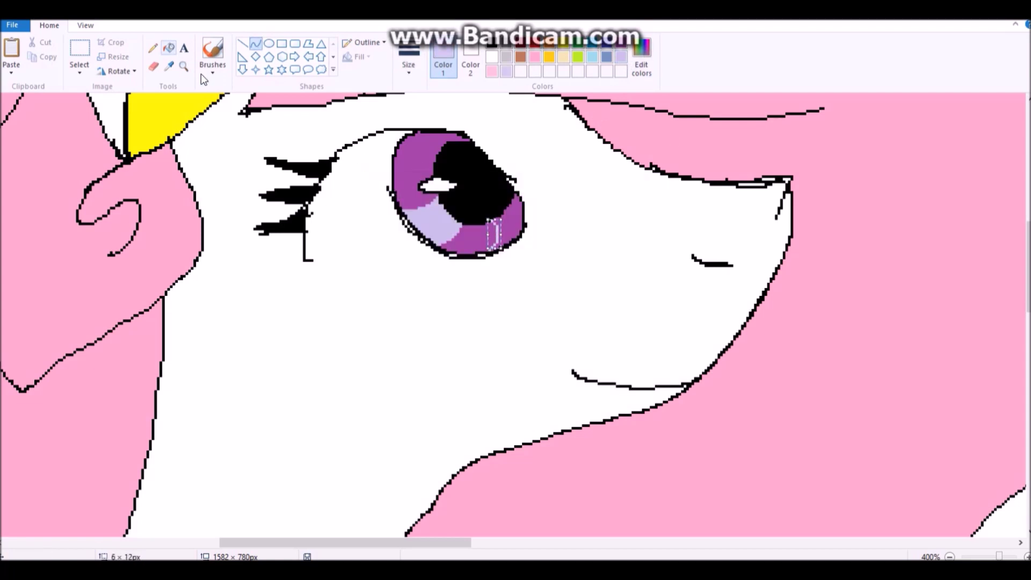
{"action": "left_click_drag", "start_coordinate": [488, 253], "coordinate": [471, 224]}
- Clean up the stray pixels on the snout tip and around the eyelashes with the pencil
{"action": "left_click", "coordinate": [153, 48]}
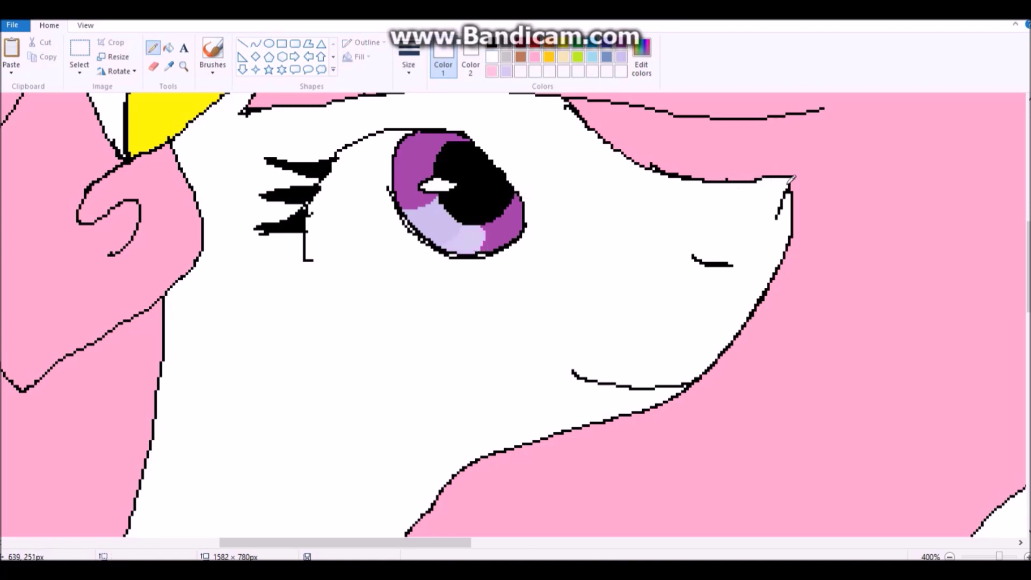
{"action": "left_click", "coordinate": [309, 200]}
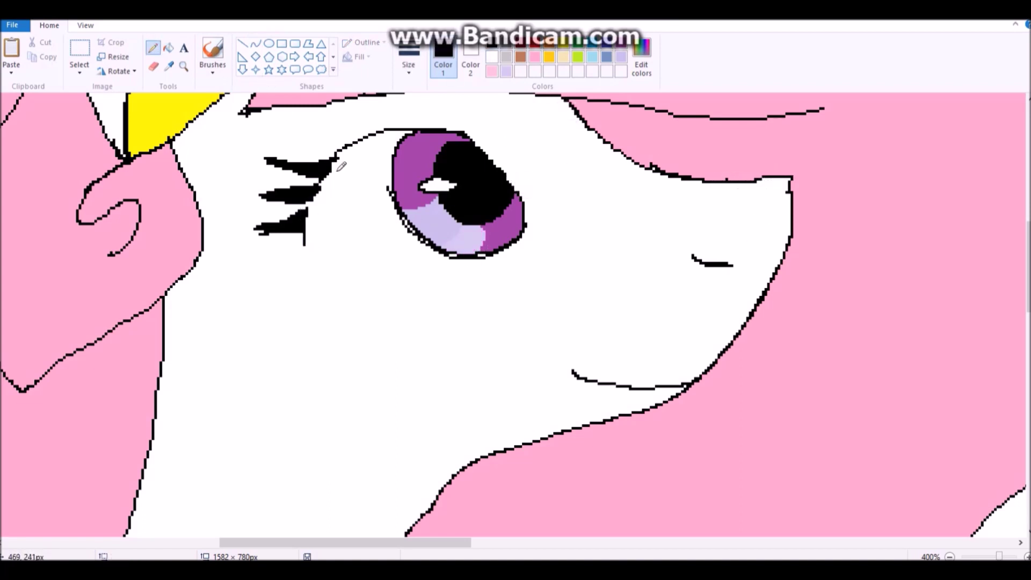
{"action": "left_click", "coordinate": [308, 204]}
- Recolour the black outline around the iris to match its purple and lavender sections
{"action": "mouse_move", "coordinate": [399, 207]}
{"action": "left_mouse_down"}
{"action": "mouse_move", "coordinate": [436, 243]}
{"action": "mouse_move", "coordinate": [489, 252]}
{"action": "left_mouse_up"}
{"action": "left_click", "coordinate": [404, 202]}
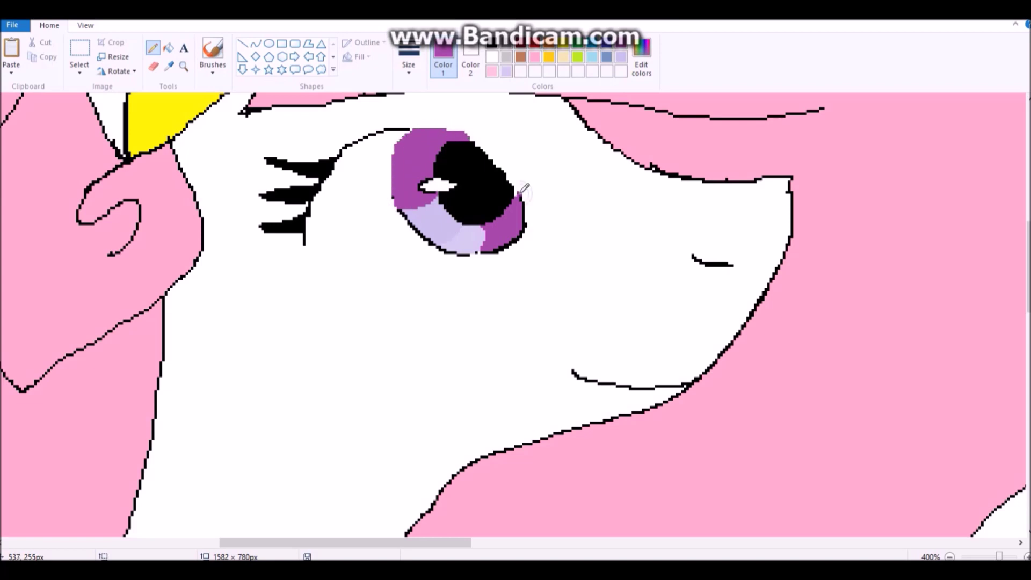
{"action": "left_click", "coordinate": [169, 47]}
{"action": "left_click", "coordinate": [522, 220]}
{"action": "left_click", "coordinate": [506, 71]}
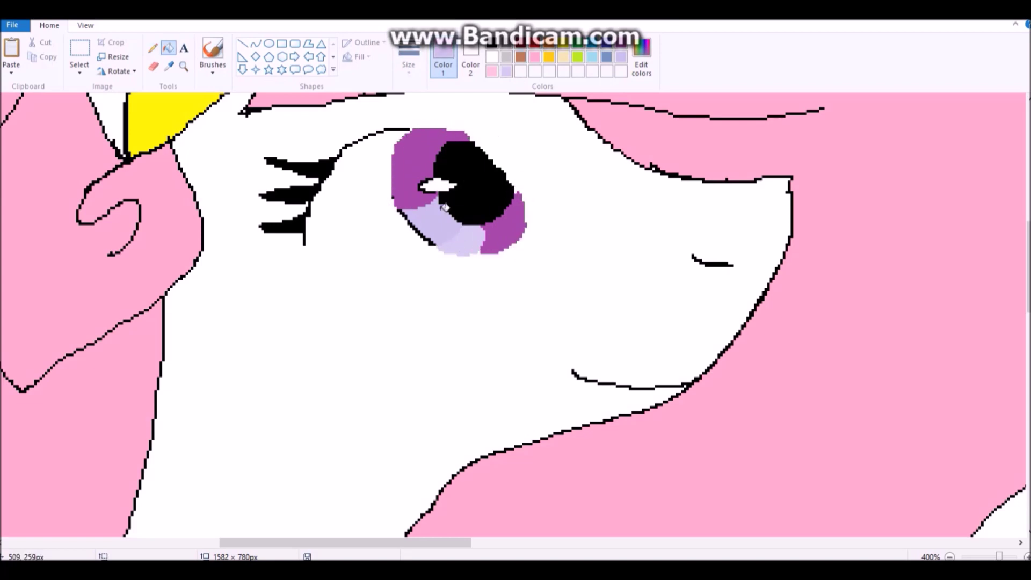
{"action": "left_click", "coordinate": [492, 43]}
{"action": "left_click", "coordinate": [153, 47]}
{"action": "left_click", "coordinate": [397, 192]}
- Redraw the upper edge of the pupil in black beside the iris
{"action": "left_click", "coordinate": [492, 42]}
{"action": "right_click", "coordinate": [480, 141]}
{"action": "left_click", "coordinate": [168, 48]}
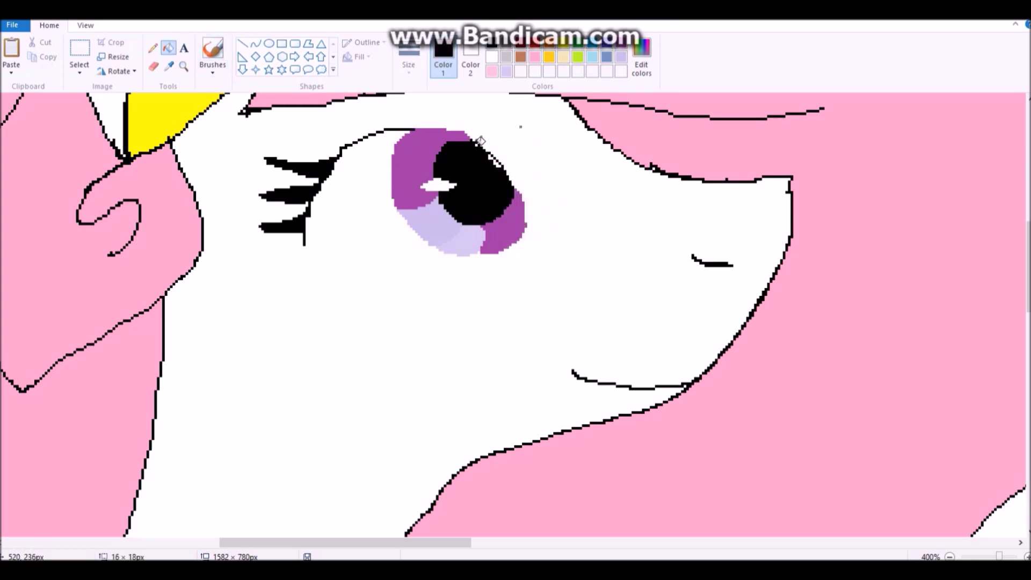
{"action": "left_click", "coordinate": [152, 67]}
{"action": "left_click", "coordinate": [153, 48]}
- Choose a light grey of red 223, green 223, blue 223, and draw a shading curve about 117 × 177 px along the neck
{"action": "scroll", "coordinate": [481, 323], "scroll_direction": "right", "scroll_amount": 5}
{"action": "scroll", "coordinate": [481, 525], "scroll_direction": "down", "scroll_amount": 5}
{"action": "left_click", "coordinate": [642, 59]}
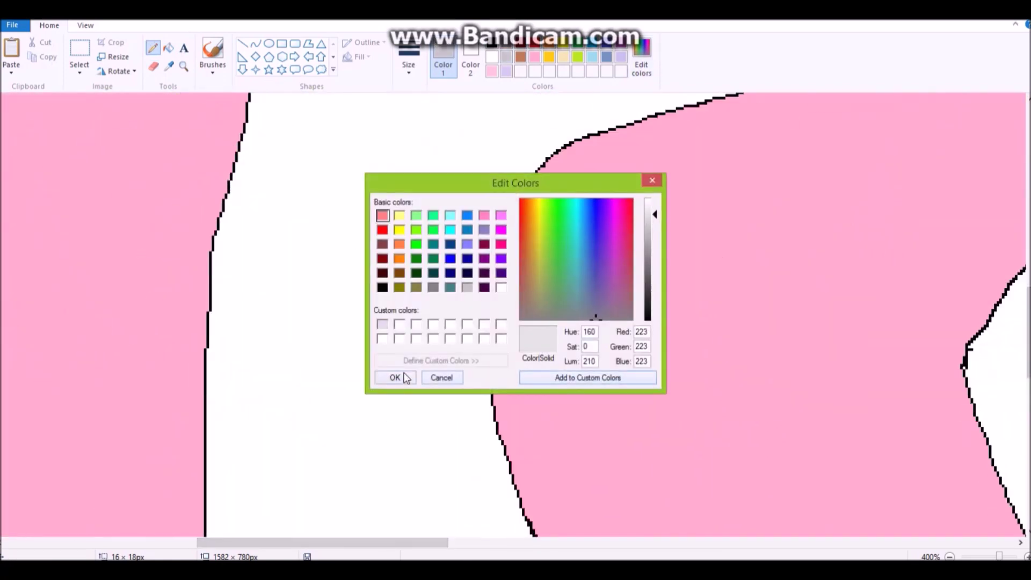
{"action": "left_click", "coordinate": [406, 378]}
{"action": "scroll", "coordinate": [391, 271], "scroll_direction": "down", "scroll_amount": 3}
{"action": "scroll", "coordinate": [392, 272], "scroll_direction": "up", "scroll_amount": 1}
{"action": "left_click", "coordinate": [256, 43]}
{"action": "mouse_move", "coordinate": [347, 522]}
{"action": "left_mouse_down"}
{"action": "mouse_move", "coordinate": [472, 344]}
{"action": "mouse_move", "coordinate": [494, 293]}
{"action": "left_mouse_up"}
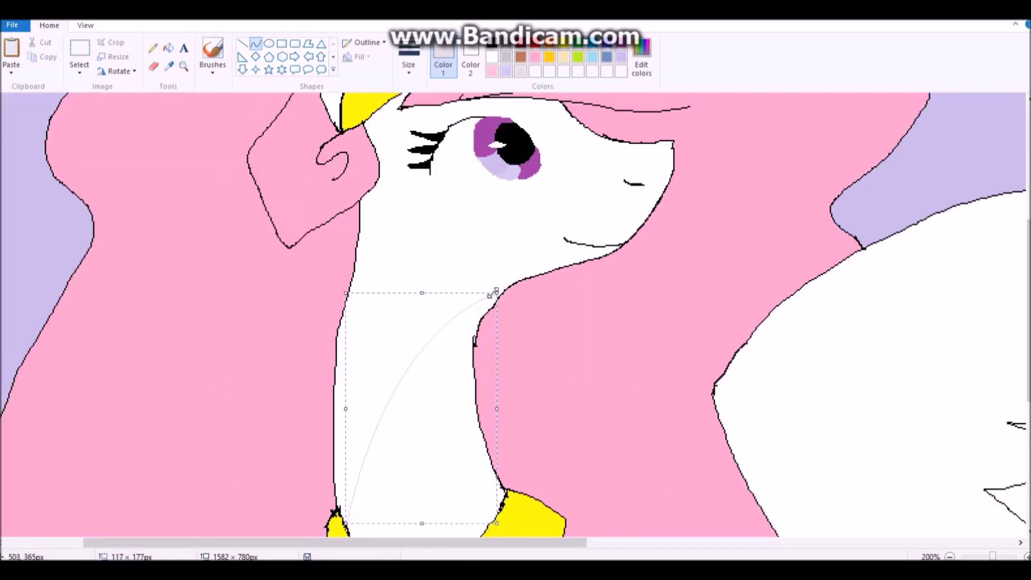
- Touch up the outline where the neck meets the mane and the yellow collar
{"action": "left_click", "coordinate": [183, 66]}
{"action": "left_click", "coordinate": [623, 328]}
{"action": "left_click", "coordinate": [153, 47]}
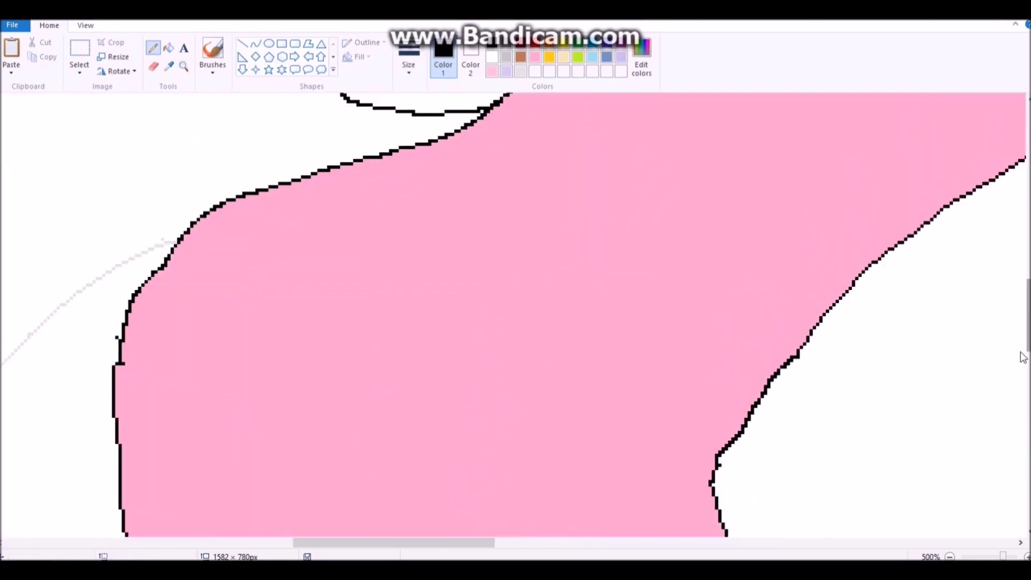
{"action": "left_click", "coordinate": [1023, 355]}
{"action": "left_click", "coordinate": [169, 66]}
{"action": "left_click", "coordinate": [325, 403]}
{"action": "left_click_drag", "start_coordinate": [478, 543], "coordinate": [379, 543]}
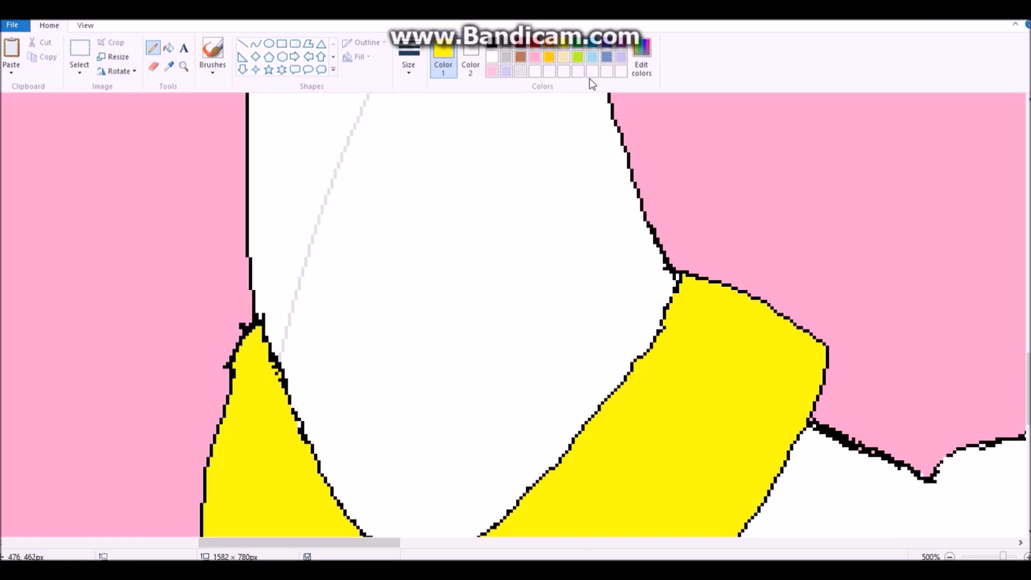
- Fill the shaded part of the neck and the area under the crown behind the eye with light grey
{"action": "left_click", "coordinate": [521, 72]}
{"action": "left_click", "coordinate": [168, 47]}
{"action": "left_click", "coordinate": [412, 326]}
{"action": "scroll", "coordinate": [412, 327], "scroll_direction": "up", "scroll_amount": 10}
{"action": "left_click", "coordinate": [392, 350]}
- Shade the inner ear with a light grey curve and fill, and touch up the hair outline under the crown
{"action": "left_click", "coordinate": [256, 45]}
{"action": "left_click_drag", "start_coordinate": [405, 144], "coordinate": [348, 242]}
{"action": "left_click", "coordinate": [154, 49]}
{"action": "left_click", "coordinate": [169, 67]}
{"action": "left_click", "coordinate": [438, 257]}
{"action": "left_click", "coordinate": [442, 270]}
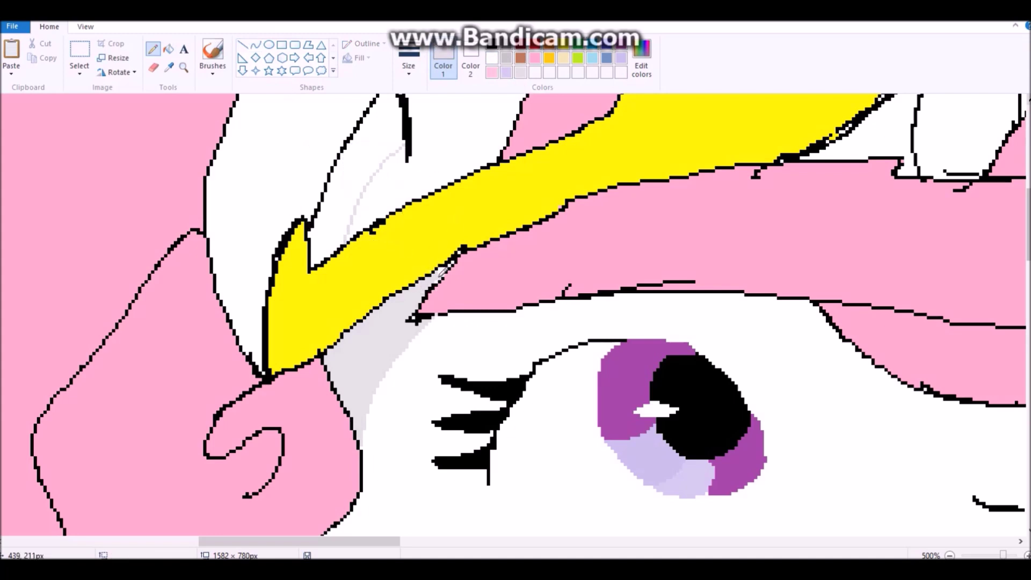
{"action": "left_click", "coordinate": [168, 49]}
{"action": "left_click", "coordinate": [371, 171]}
{"action": "left_click", "coordinate": [492, 44]}
{"action": "left_click", "coordinate": [153, 49]}
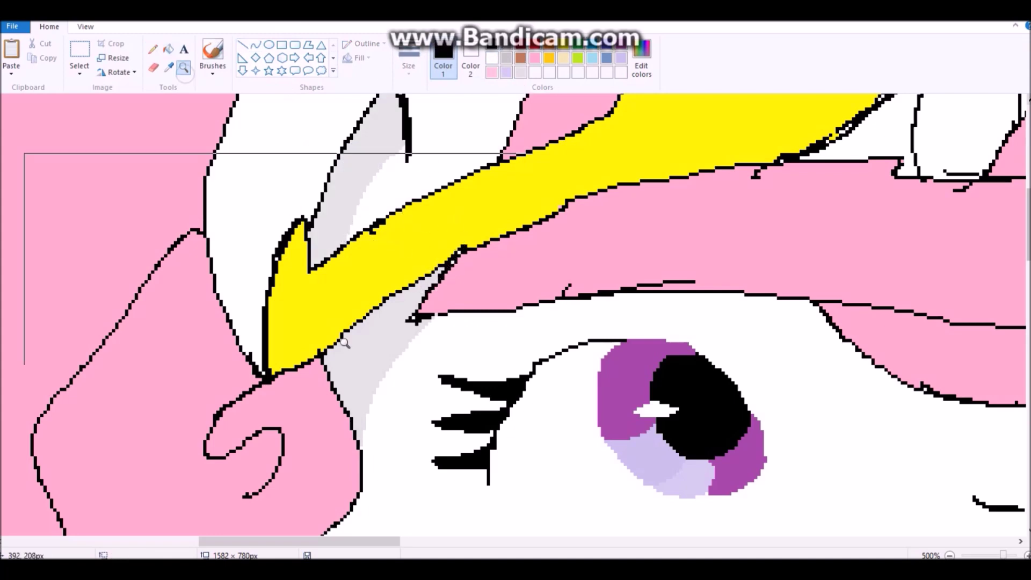
- Draw light grey shading curves across the lower wing feathers
{"action": "left_click", "coordinate": [184, 67]}
{"action": "right_click", "coordinate": [322, 269]}
{"action": "left_click", "coordinate": [268, 301]}
{"action": "left_click", "coordinate": [256, 45]}
{"action": "left_click", "coordinate": [506, 58]}
{"action": "left_click_drag", "start_coordinate": [513, 298], "coordinate": [380, 348]}
{"action": "left_click", "coordinate": [380, 348]}
{"action": "left_click_drag", "start_coordinate": [387, 399], "coordinate": [455, 370]}
{"action": "left_click", "coordinate": [425, 379]}
{"action": "mouse_move", "coordinate": [787, 171]}
{"action": "left_mouse_down"}
{"action": "mouse_move", "coordinate": [651, 247]}
{"action": "mouse_move", "coordinate": [605, 256]}
{"action": "left_mouse_up"}
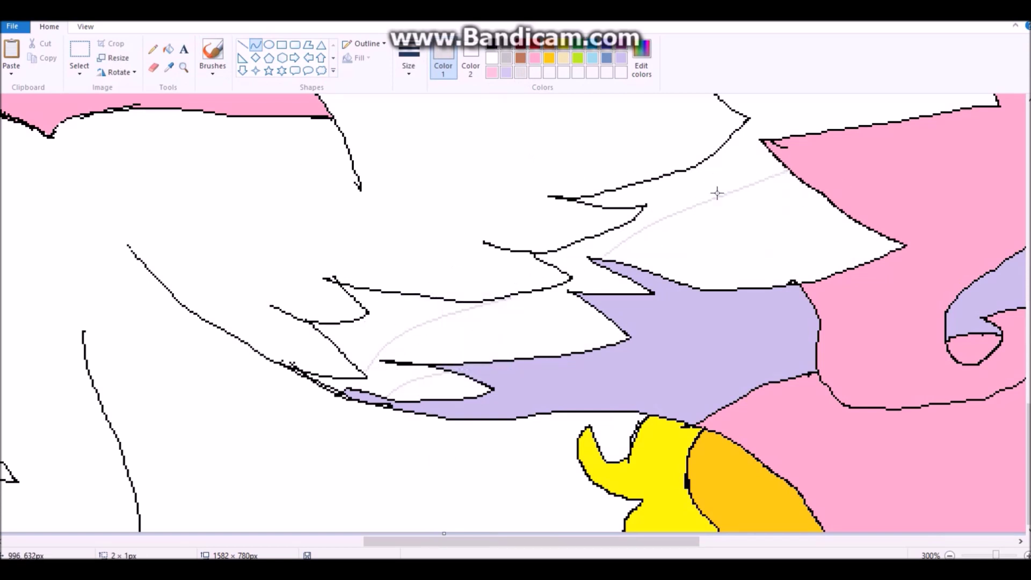
- Close the gaps around the lower feather's shading curve and fill the enclosed area with light grey
{"action": "left_click", "coordinate": [153, 49]}
{"action": "left_click", "coordinate": [184, 67]}
{"action": "left_click", "coordinate": [768, 287]}
{"action": "scroll", "coordinate": [874, 355], "scroll_direction": "left", "scroll_amount": 10}
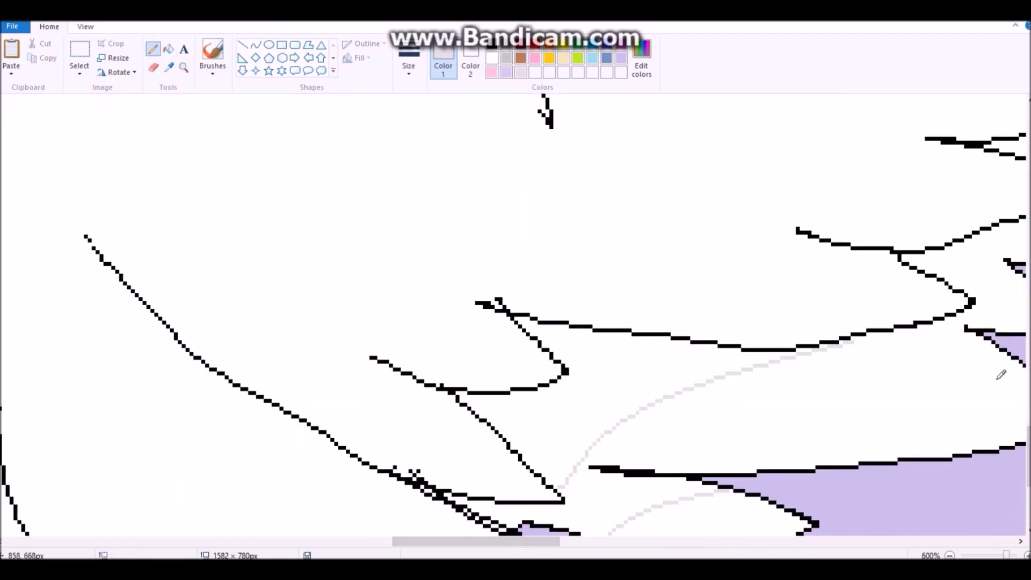
{"action": "scroll", "coordinate": [874, 356], "scroll_direction": "down", "scroll_amount": 3}
{"action": "left_click", "coordinate": [168, 49]}
{"action": "left_click", "coordinate": [699, 403]}
{"action": "key", "text": "ctrl+z"}
{"action": "left_click", "coordinate": [642, 269]}
- Extend the next feather's shading curve to the feather outline and fill the area above it with light grey
{"action": "left_click", "coordinate": [153, 49]}
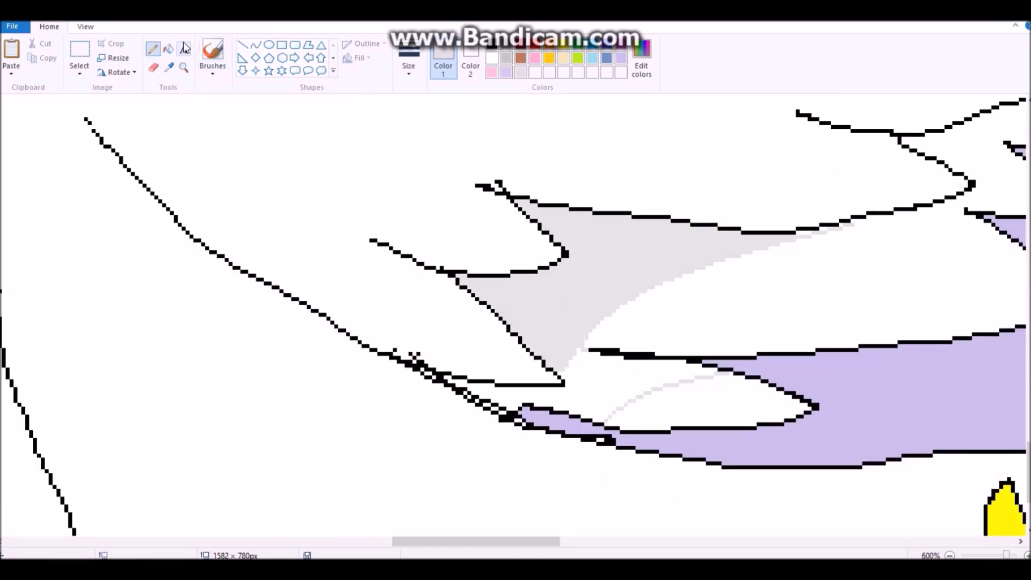
{"action": "left_click", "coordinate": [168, 49]}
{"action": "scroll", "coordinate": [621, 476], "scroll_direction": "right", "scroll_amount": 5}
{"action": "scroll", "coordinate": [622, 476], "scroll_direction": "down", "scroll_amount": 3}
{"action": "left_click", "coordinate": [518, 265]}
{"action": "key", "text": "ctrl+z"}
{"action": "scroll", "coordinate": [944, 321], "scroll_direction": "up", "scroll_amount": 5}
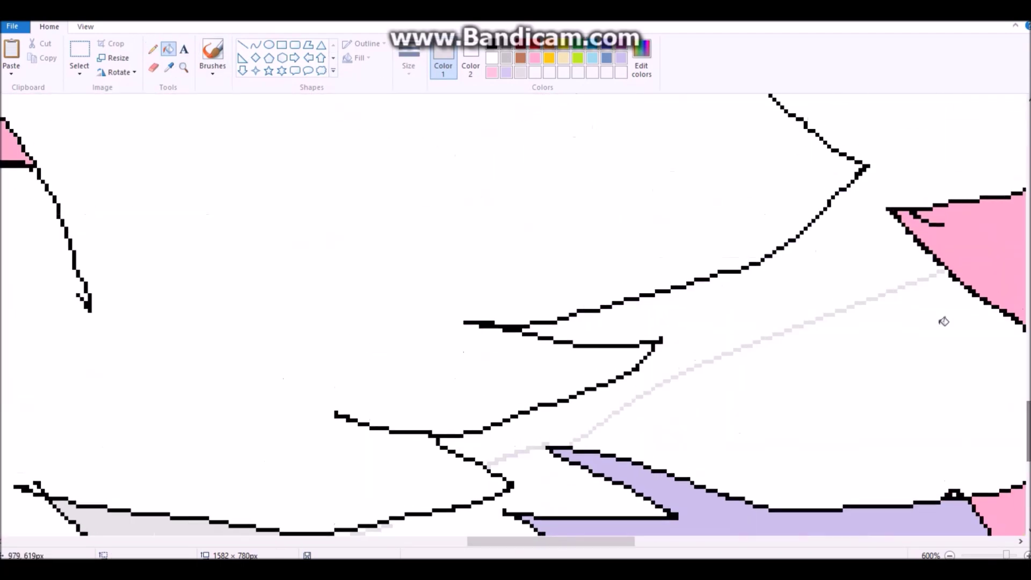
{"action": "left_click", "coordinate": [556, 333]}
{"action": "left_click_drag", "start_coordinate": [573, 541], "coordinate": [599, 541]}
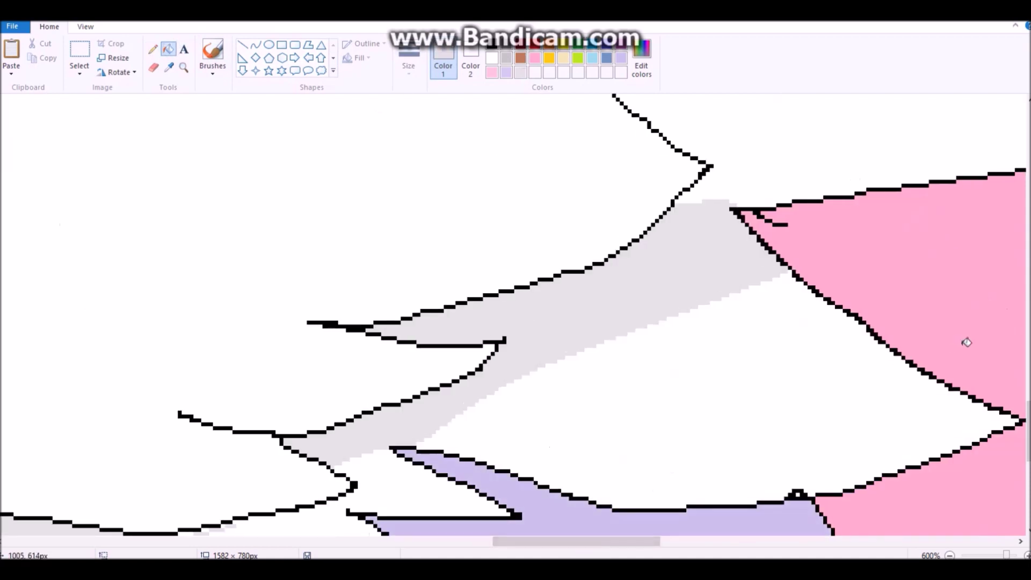
- Draw light grey shading curves across the middle wing feathers, joining them to the feather outlines
{"action": "scroll", "coordinate": [967, 342], "scroll_direction": "right", "scroll_amount": 5}
{"action": "left_click", "coordinate": [256, 45]}
{"action": "left_click_drag", "start_coordinate": [541, 257], "coordinate": [362, 478]}
{"action": "left_click_drag", "start_coordinate": [452, 368], "coordinate": [401, 327]}
{"action": "left_click_drag", "start_coordinate": [504, 248], "coordinate": [370, 243]}
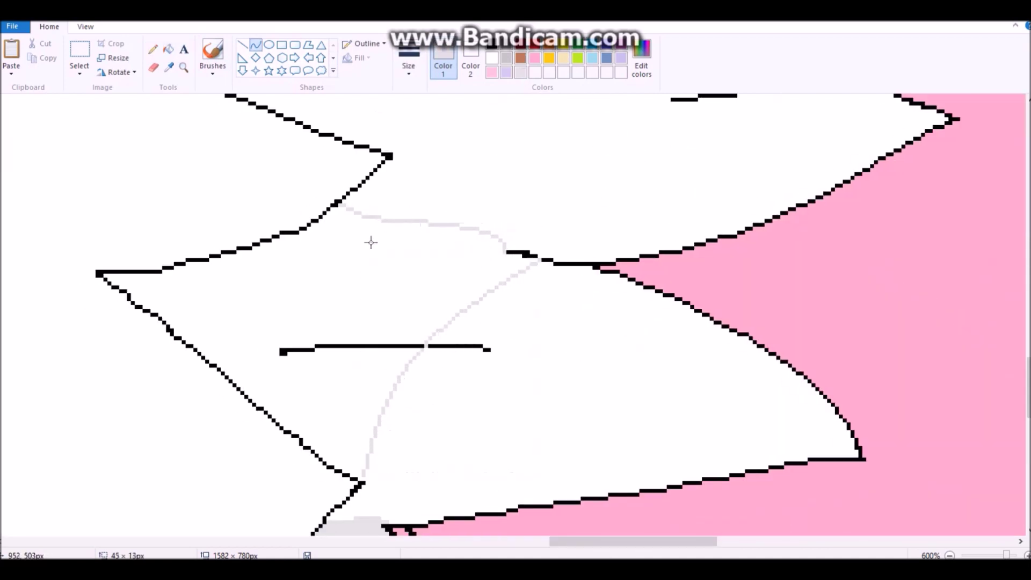
{"action": "scroll", "coordinate": [755, 325], "scroll_direction": "up", "scroll_amount": 5}
{"action": "mouse_move", "coordinate": [669, 318]}
{"action": "left_mouse_down"}
{"action": "mouse_move", "coordinate": [392, 373]}
{"action": "mouse_move", "coordinate": [680, 278]}
{"action": "left_mouse_up"}
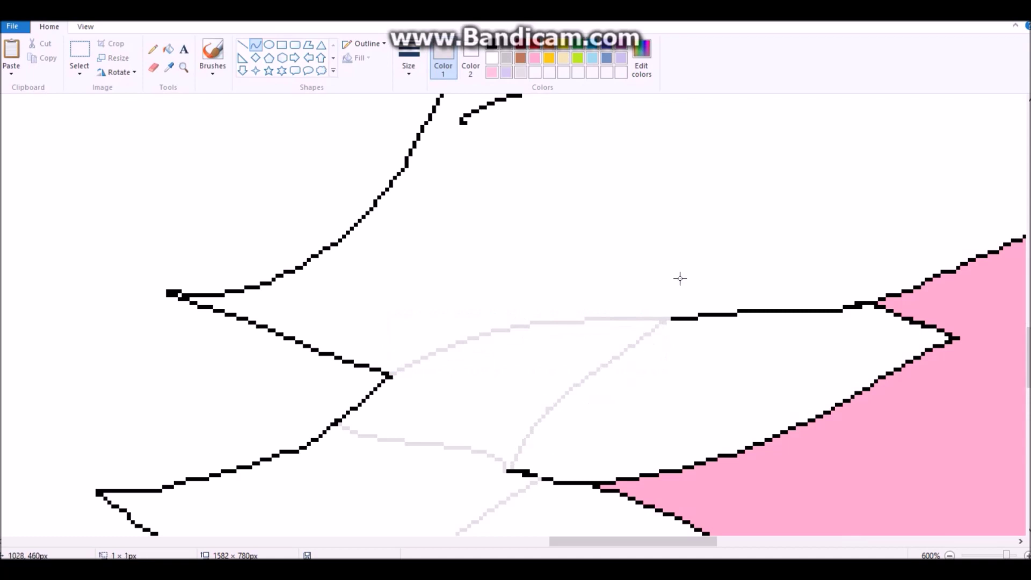
- Continue the light grey shading curves across the upper feathers towards the wing tip
{"action": "scroll", "coordinate": [680, 279], "scroll_direction": "right", "scroll_amount": 5}
{"action": "scroll", "coordinate": [680, 278], "scroll_direction": "up", "scroll_amount": 4}
{"action": "scroll", "coordinate": [537, 268], "scroll_direction": "down", "scroll_amount": 3}
{"action": "left_click_drag", "start_coordinate": [588, 103], "coordinate": [242, 414]}
{"action": "left_click_drag", "start_coordinate": [413, 258], "coordinate": [486, 405]}
{"action": "scroll", "coordinate": [220, 348], "scroll_direction": "up", "scroll_amount": 6}
{"action": "left_click_drag", "start_coordinate": [301, 336], "coordinate": [322, 322]}
{"action": "left_click_drag", "start_coordinate": [462, 180], "coordinate": [416, 317]}
{"action": "scroll", "coordinate": [422, 237], "scroll_direction": "up", "scroll_amount": 5}
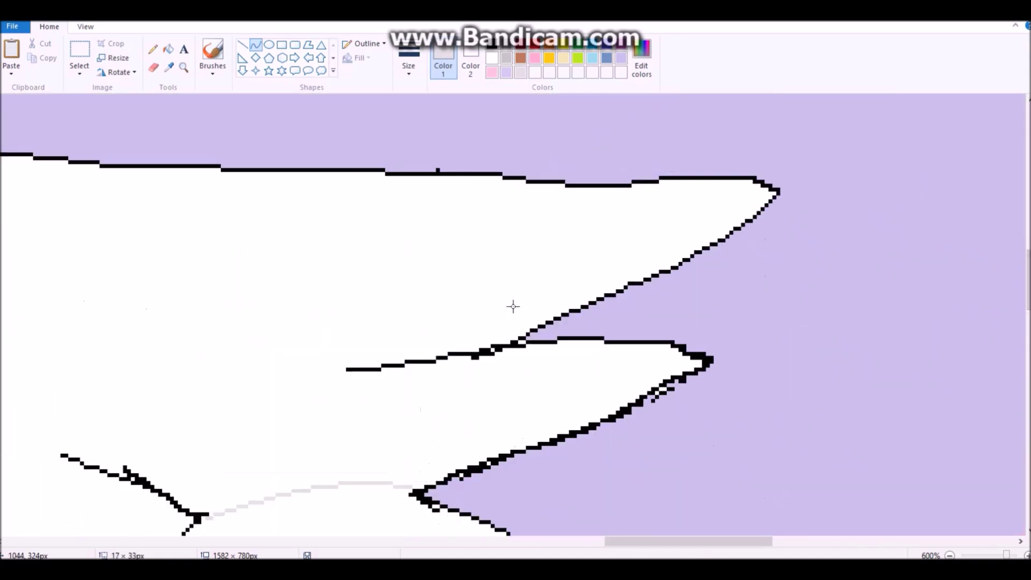
- Fill the marked shading areas of the middle and upper wing feathers with light grey
{"action": "left_click", "coordinate": [168, 49]}
{"action": "scroll", "coordinate": [513, 306], "scroll_direction": "down", "scroll_amount": 5}
{"action": "scroll", "coordinate": [854, 191], "scroll_direction": "right", "scroll_amount": 2}
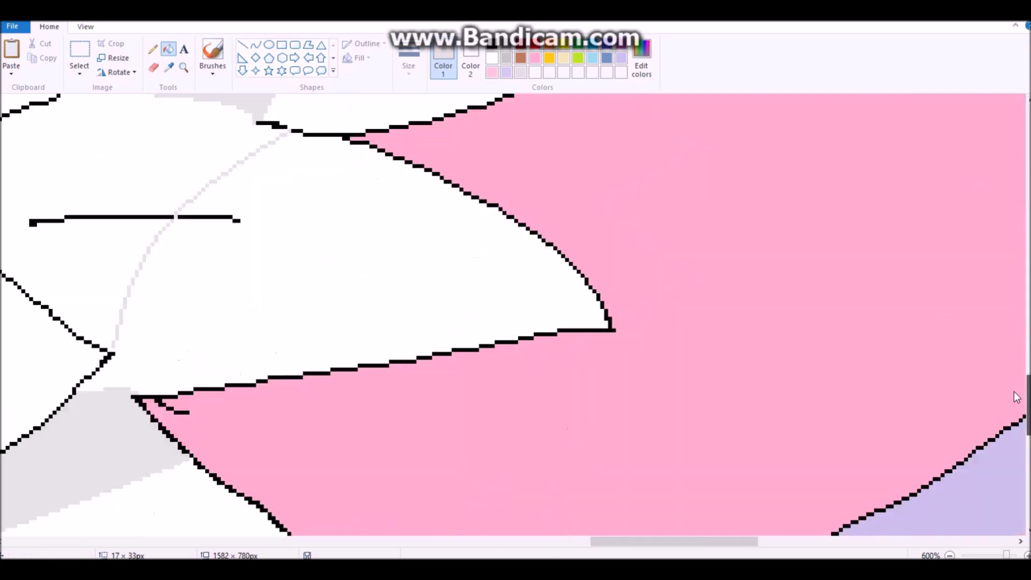
{"action": "scroll", "coordinate": [1017, 398], "scroll_direction": "up", "scroll_amount": 1}
{"action": "left_click", "coordinate": [152, 49]}
{"action": "left_click", "coordinate": [492, 44]}
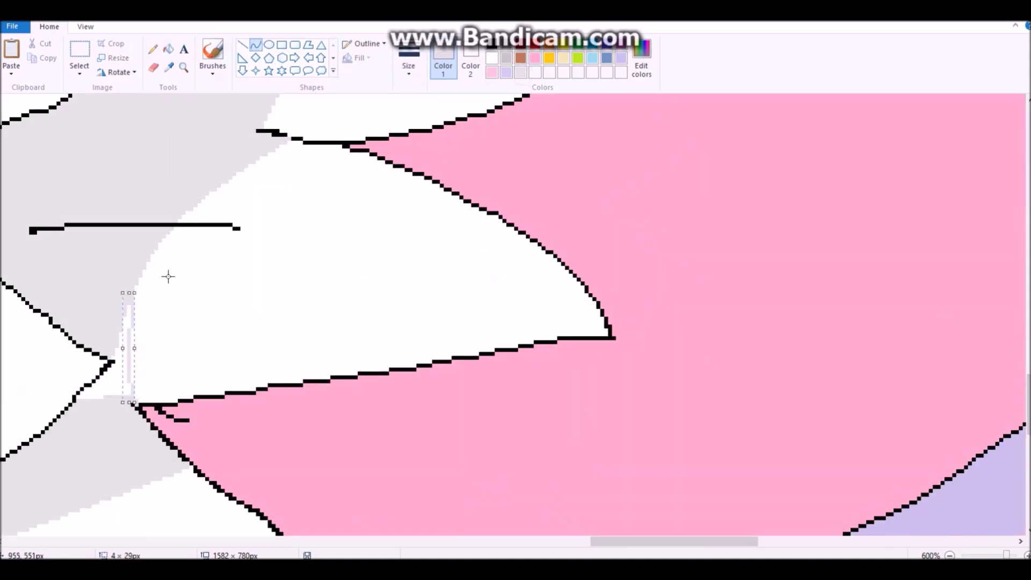
- Fill the remaining gap between the feathers and the small lowest feather's shading area with light grey
{"action": "scroll", "coordinate": [643, 544], "scroll_direction": "down", "scroll_amount": 5}
{"action": "left_click_drag", "start_coordinate": [643, 544], "coordinate": [561, 544]}
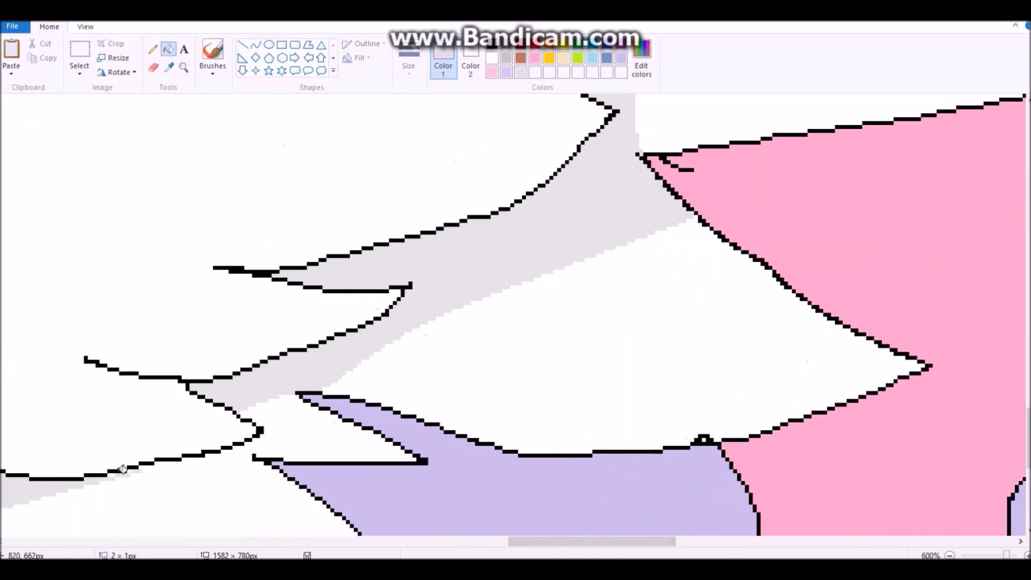
{"action": "scroll", "coordinate": [483, 433], "scroll_direction": "down", "scroll_amount": 6}
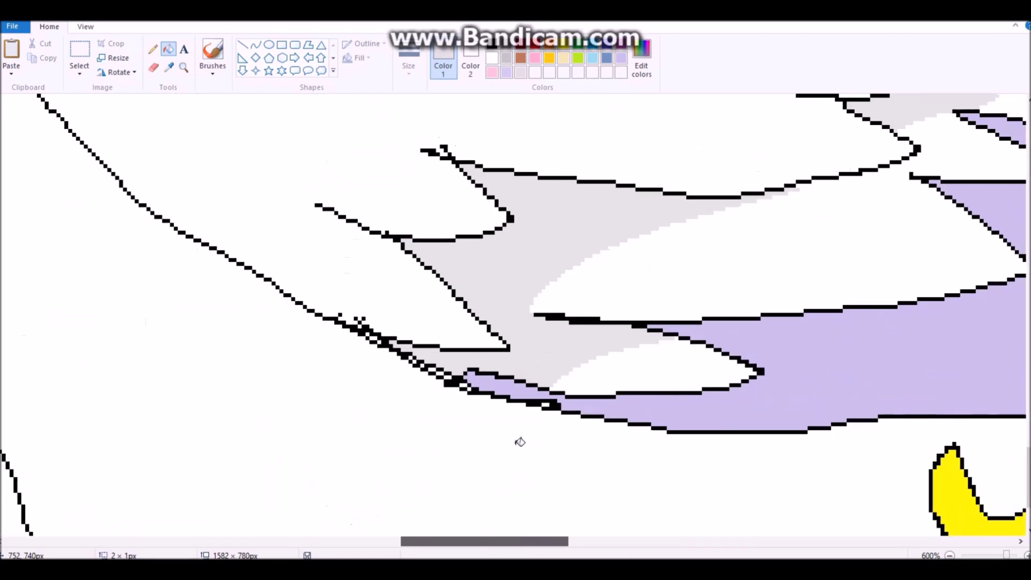
{"action": "scroll", "coordinate": [483, 433], "scroll_direction": "up", "scroll_amount": 1}
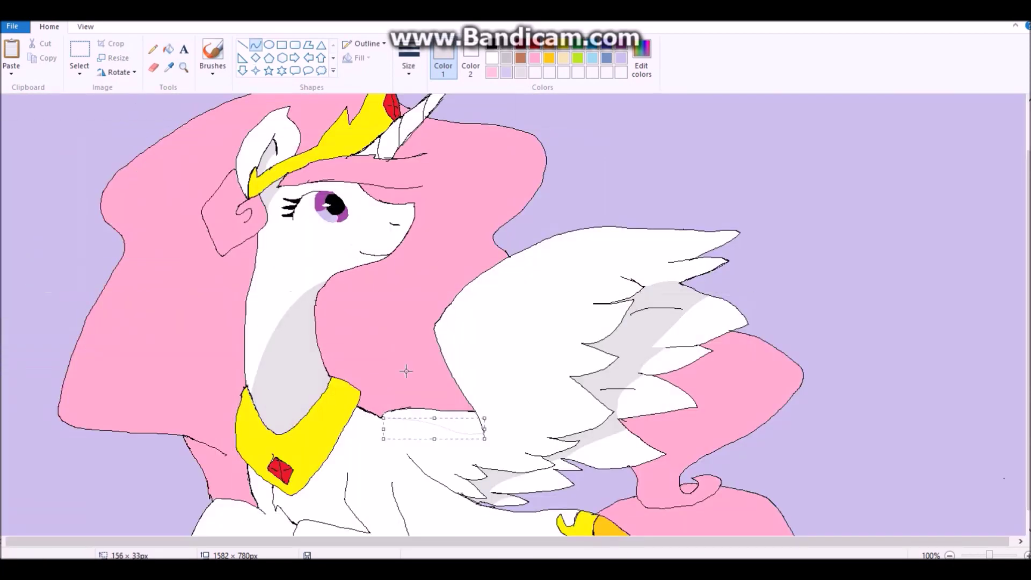
- Close the gap in the shading curve along the pony's back and fill the area above it with light grey
{"action": "left_click", "coordinate": [169, 49]}
{"action": "left_click", "coordinate": [458, 420]}
{"action": "key", "text": "ctrl+z"}
{"action": "left_click", "coordinate": [183, 68]}
{"action": "left_click", "coordinate": [453, 456]}
{"action": "left_click", "coordinate": [153, 49]}
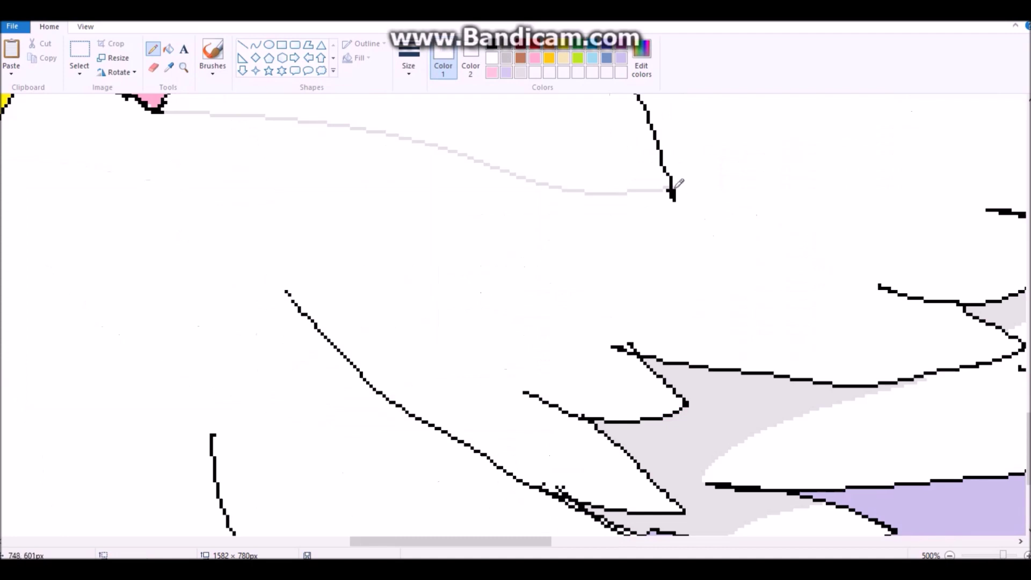
{"action": "left_click", "coordinate": [168, 49]}
{"action": "left_click", "coordinate": [547, 107]}
- Draw a light grey shading curve beside the shoulder line behind the chest and fill the enclosed area
{"action": "left_click", "coordinate": [255, 45]}
{"action": "scroll", "coordinate": [516, 317], "scroll_direction": "down", "scroll_amount": 4}
{"action": "scroll", "coordinate": [515, 317], "scroll_direction": "left", "scroll_amount": 2}
{"action": "left_click_drag", "start_coordinate": [339, 193], "coordinate": [540, 526]}
{"action": "left_click_drag", "start_coordinate": [540, 524], "coordinate": [588, 481]}
{"action": "left_click", "coordinate": [168, 49]}
{"action": "left_click", "coordinate": [414, 323]}
- Draw a shading curve on the narrow chest strip under the collar and fill it with light grey
{"action": "left_click_drag", "start_coordinate": [500, 541], "coordinate": [386, 543]}
{"action": "left_click_drag", "start_coordinate": [209, 161], "coordinate": [323, 298]}
{"action": "left_click", "coordinate": [268, 204]}
{"action": "left_click", "coordinate": [256, 45]}
{"action": "mouse_move", "coordinate": [334, 261]}
{"action": "left_mouse_down"}
{"action": "mouse_move", "coordinate": [488, 329]}
{"action": "mouse_move", "coordinate": [466, 440]}
{"action": "left_mouse_up"}
{"action": "key", "text": "ctrl+z"}
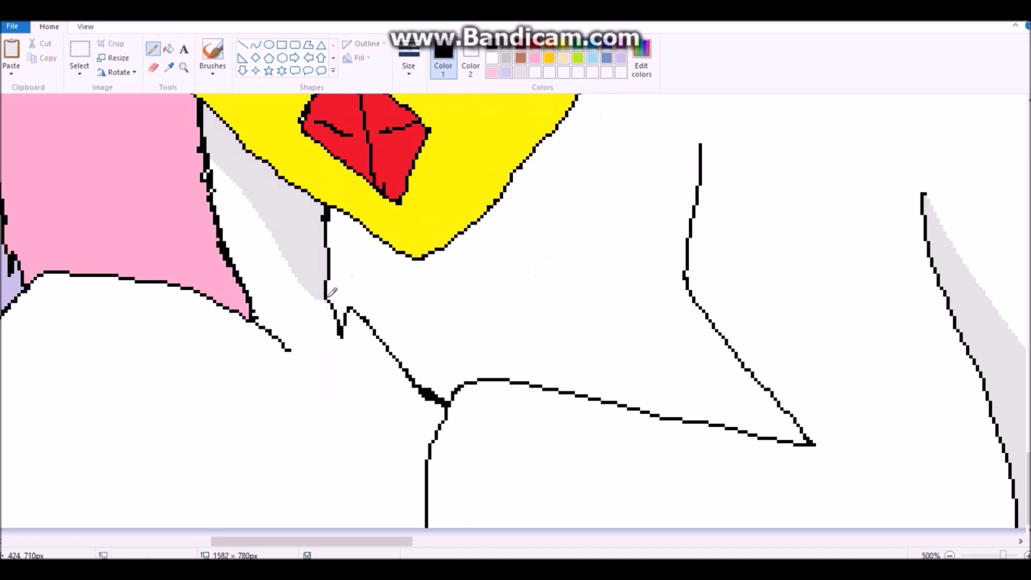
- Draw a shading curve about 22 × 59 px beside the foreleg below the chest and fill it with light grey
{"action": "scroll", "coordinate": [571, 345], "scroll_direction": "left", "scroll_amount": 5}
{"action": "left_click_drag", "start_coordinate": [645, 345], "coordinate": [732, 529]}
{"action": "left_click", "coordinate": [168, 49]}
{"action": "left_click", "coordinate": [714, 484]}
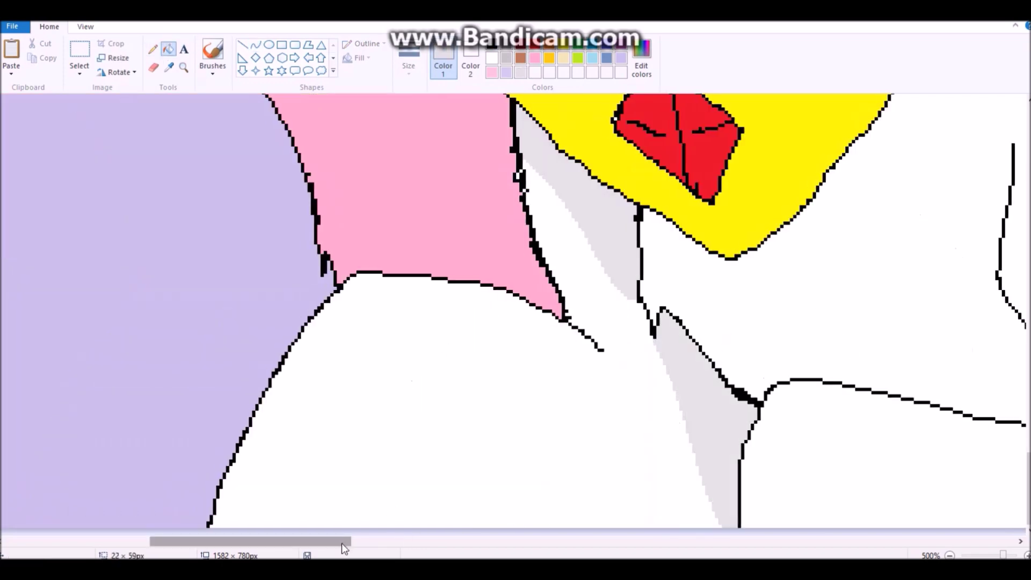
- Draw shading curves along the collar's lower edge on the chest and fill the enclosed area with light grey
{"action": "left_click_drag", "start_coordinate": [340, 543], "coordinate": [412, 543]}
{"action": "left_click", "coordinate": [255, 45]}
{"action": "mouse_move", "coordinate": [277, 248]}
{"action": "left_mouse_down"}
{"action": "mouse_move", "coordinate": [414, 324]}
{"action": "mouse_move", "coordinate": [614, 110]}
{"action": "left_mouse_up"}
{"action": "scroll", "coordinate": [599, 362], "scroll_direction": "up", "scroll_amount": 5}
{"action": "mouse_move", "coordinate": [599, 361]}
{"action": "left_mouse_down"}
{"action": "mouse_move", "coordinate": [679, 224]}
{"action": "mouse_move", "coordinate": [698, 257]}
{"action": "left_mouse_up"}
{"action": "scroll", "coordinate": [678, 225], "scroll_direction": "up", "scroll_amount": 3}
{"action": "left_click", "coordinate": [168, 49]}
{"action": "left_click", "coordinate": [617, 376]}
- Add a white highlight to the collar's red gem and touch up the mane line in pink
{"action": "left_click", "coordinate": [169, 67]}
{"action": "left_click", "coordinate": [515, 317]}
{"action": "left_click", "coordinate": [153, 49]}
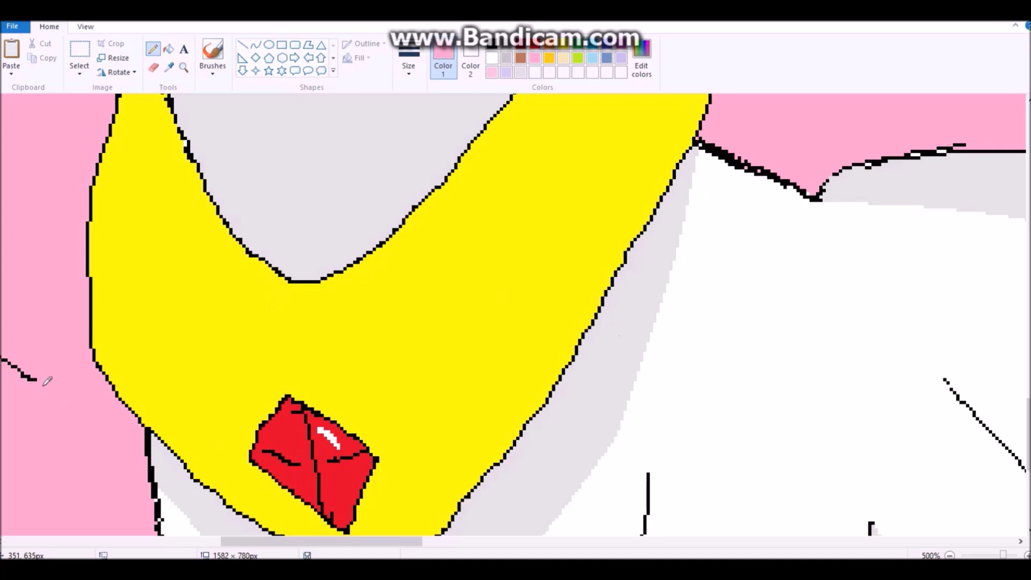
- Draw a light grey shading curve along the length of the horn
{"action": "scroll", "coordinate": [180, 514], "scroll_direction": "up", "scroll_amount": 10}
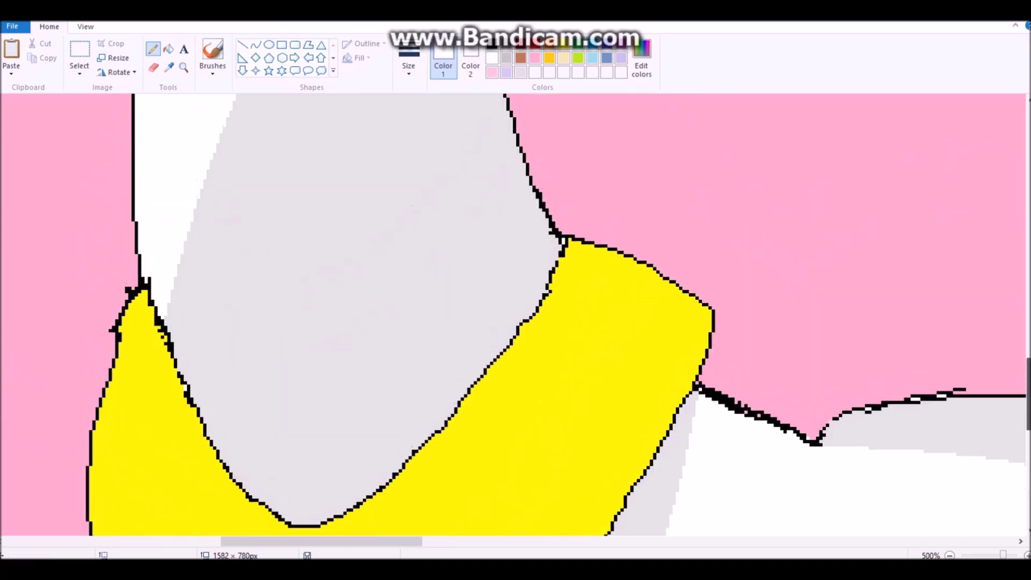
{"action": "scroll", "coordinate": [180, 515], "scroll_direction": "right", "scroll_amount": 5}
{"action": "scroll", "coordinate": [180, 515], "scroll_direction": "up", "scroll_amount": 5}
{"action": "left_click", "coordinate": [256, 44]}
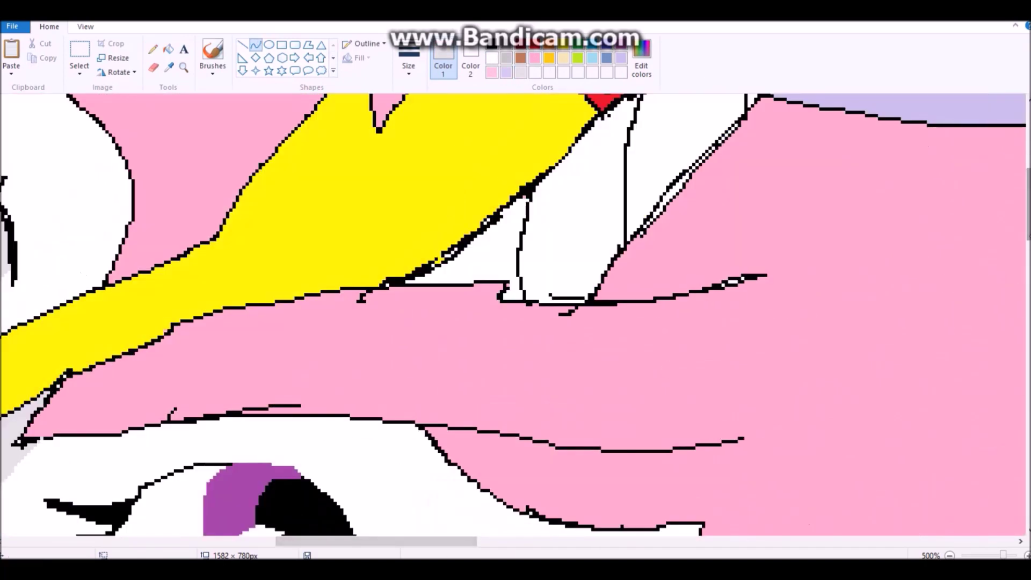
{"action": "scroll", "coordinate": [538, 322], "scroll_direction": "up", "scroll_amount": 5}
{"action": "left_click_drag", "start_coordinate": [474, 506], "coordinate": [743, 325]}
- Fill the lower side of the horn's segments with light grey and restore the black lines crossed by the curve
{"action": "scroll", "coordinate": [668, 249], "scroll_direction": "down", "scroll_amount": 2}
{"action": "left_click", "coordinate": [168, 49]}
{"action": "left_click", "coordinate": [645, 333]}
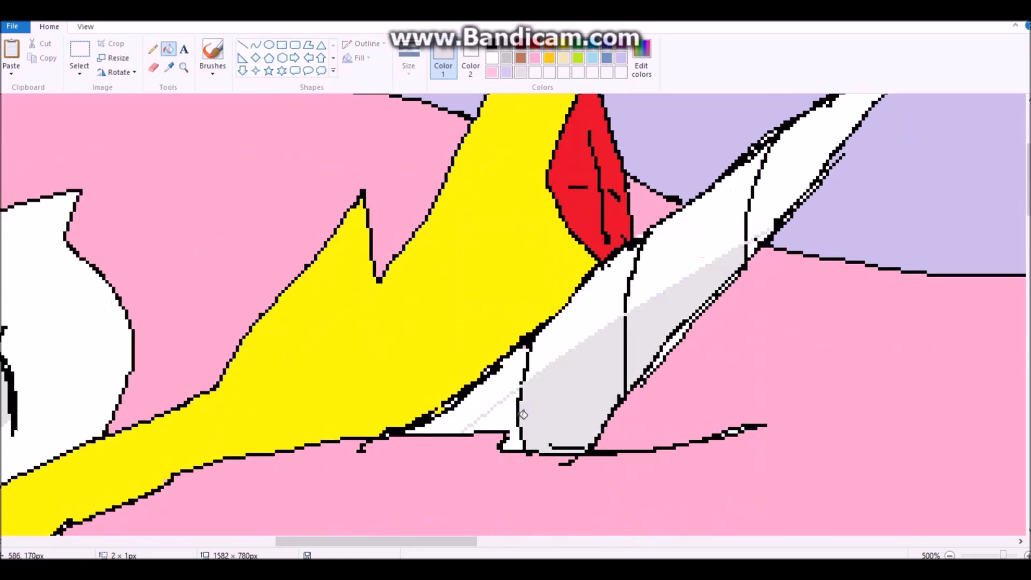
{"action": "left_click", "coordinate": [494, 424]}
{"action": "left_click", "coordinate": [153, 49]}
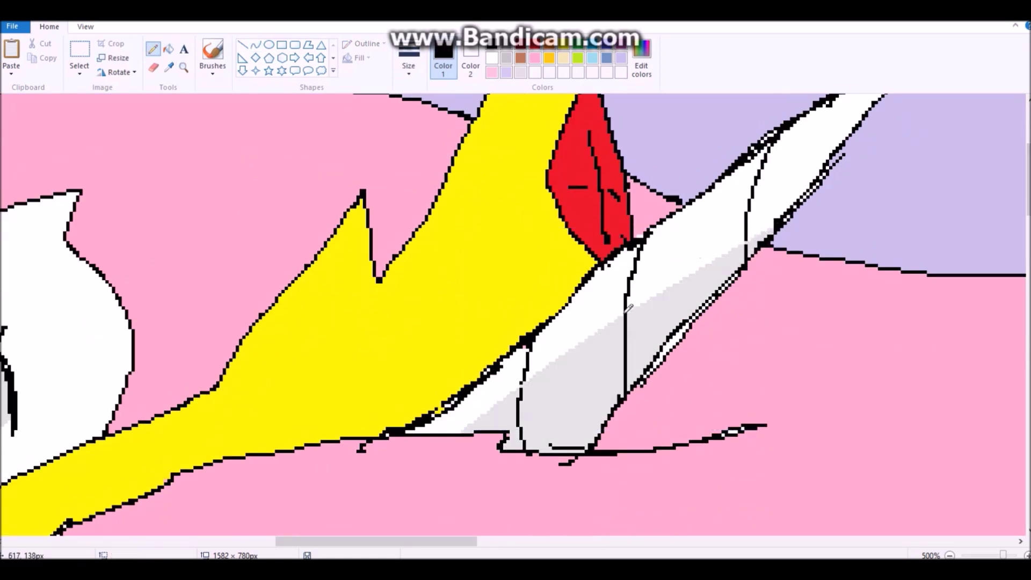
- Clean up the gap along the horn's lower edge and paint white highlights on the crown's tall spike and red gem
{"action": "left_click", "coordinate": [169, 68]}
{"action": "left_click", "coordinate": [681, 330]}
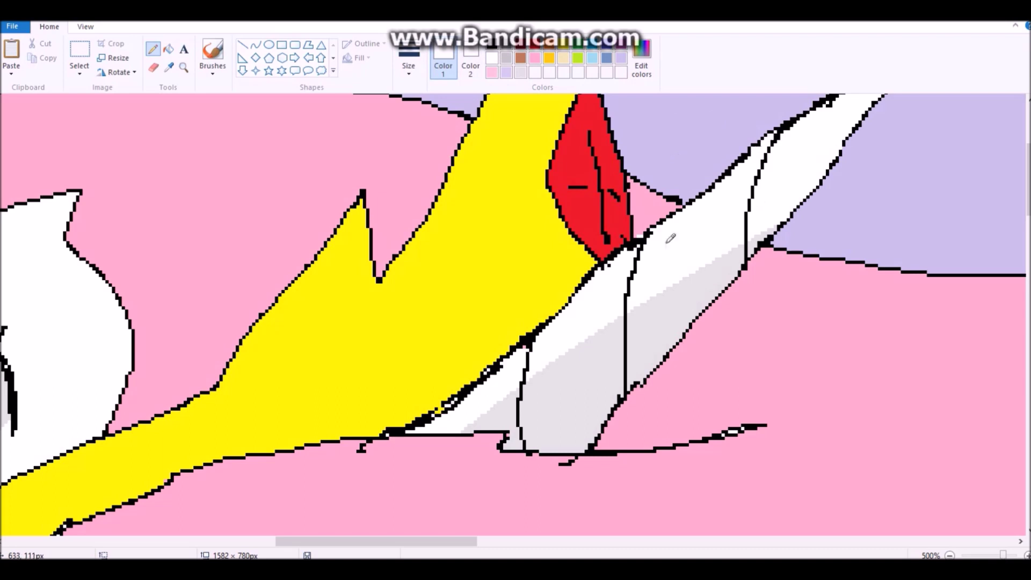
{"action": "left_click_drag", "start_coordinate": [462, 230], "coordinate": [510, 144]}
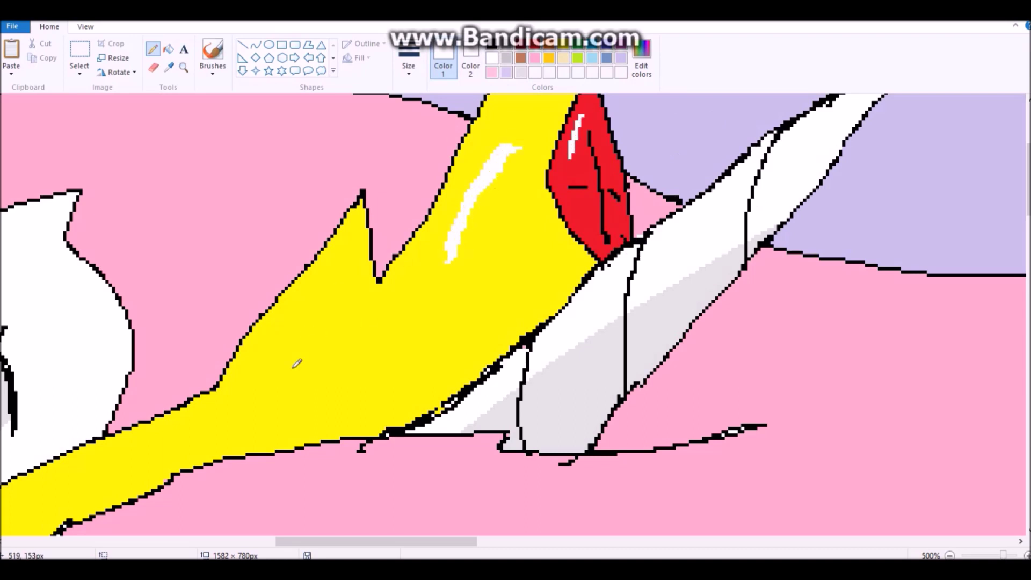
{"action": "left_click_drag", "start_coordinate": [172, 444], "coordinate": [275, 392]}
{"action": "key", "text": "ctrl+z"}
- Draw an orange shading curve along the crown's lower edge and fill the enclosed strip with orange
{"action": "left_click", "coordinate": [549, 58]}
{"action": "left_click", "coordinate": [256, 44]}
{"action": "left_click_drag", "start_coordinate": [376, 542], "coordinate": [348, 542]}
{"action": "scroll", "coordinate": [709, 214], "scroll_direction": "down", "scroll_amount": 3}
{"action": "left_click_drag", "start_coordinate": [709, 213], "coordinate": [19, 451]}
{"action": "left_click", "coordinate": [634, 280]}
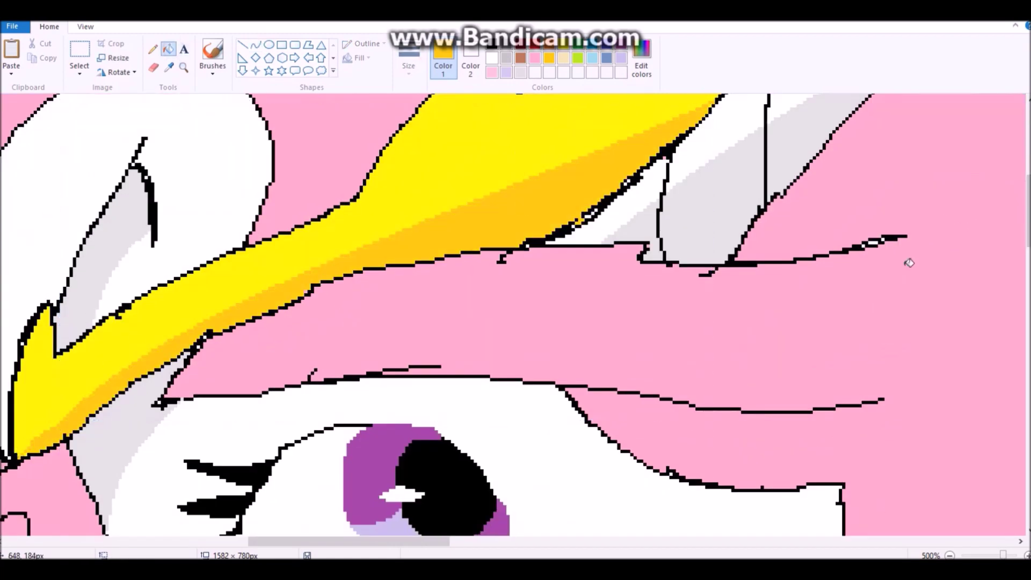
- Draw orange shading curves on both sides of the collar's gem and fill the collar's lower edge with orange
{"action": "scroll", "coordinate": [634, 279], "scroll_direction": "down", "scroll_amount": 5}
{"action": "left_click_drag", "start_coordinate": [555, 122], "coordinate": [237, 438]}
{"action": "left_click", "coordinate": [340, 373]}
{"action": "left_click", "coordinate": [107, 439]}
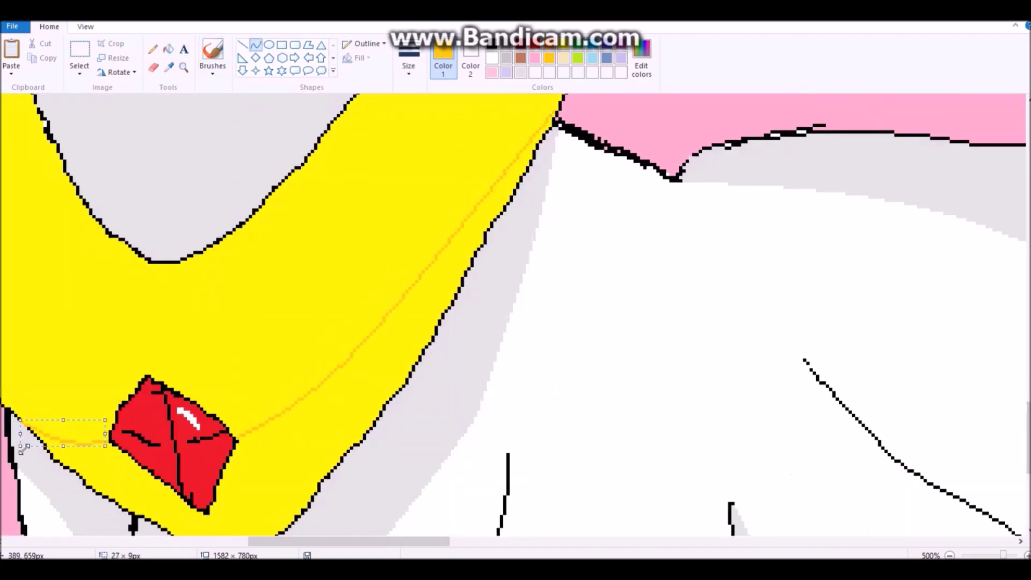
{"action": "left_click", "coordinate": [168, 49]}
{"action": "left_click", "coordinate": [435, 258]}
- Paint a thin white highlight on the collar, just above its orange shading, replacing the first attempt
{"action": "left_click", "coordinate": [153, 48]}
{"action": "mouse_move", "coordinate": [425, 157]}
{"action": "left_mouse_down"}
{"action": "mouse_move", "coordinate": [304, 283]}
{"action": "mouse_move", "coordinate": [312, 292]}
{"action": "left_mouse_up"}
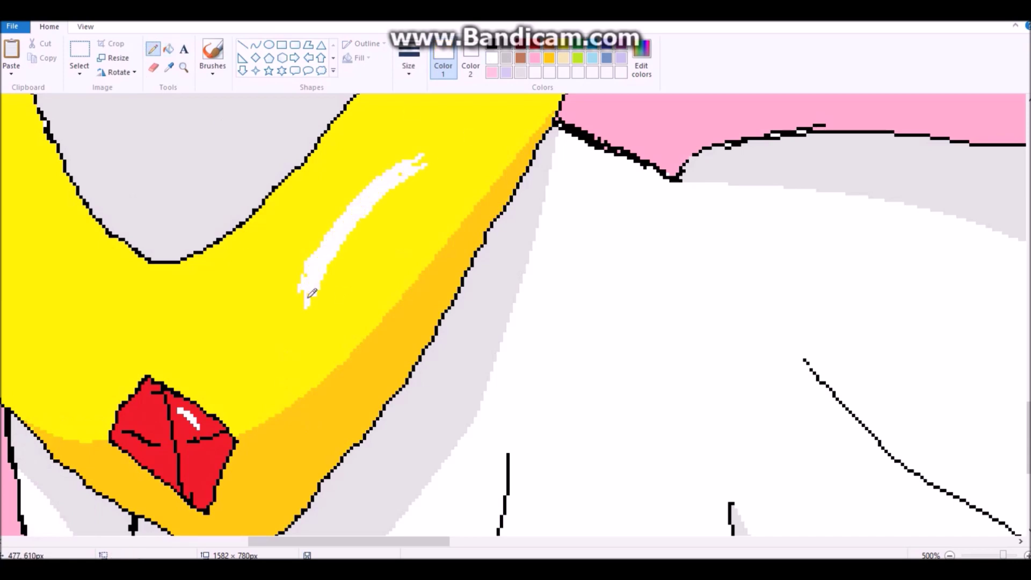
{"action": "key", "text": "ctrl+z"}
{"action": "mouse_move", "coordinate": [346, 249]}
{"action": "left_mouse_down"}
{"action": "mouse_move", "coordinate": [472, 150]}
{"action": "mouse_move", "coordinate": [380, 241]}
{"action": "left_mouse_up"}
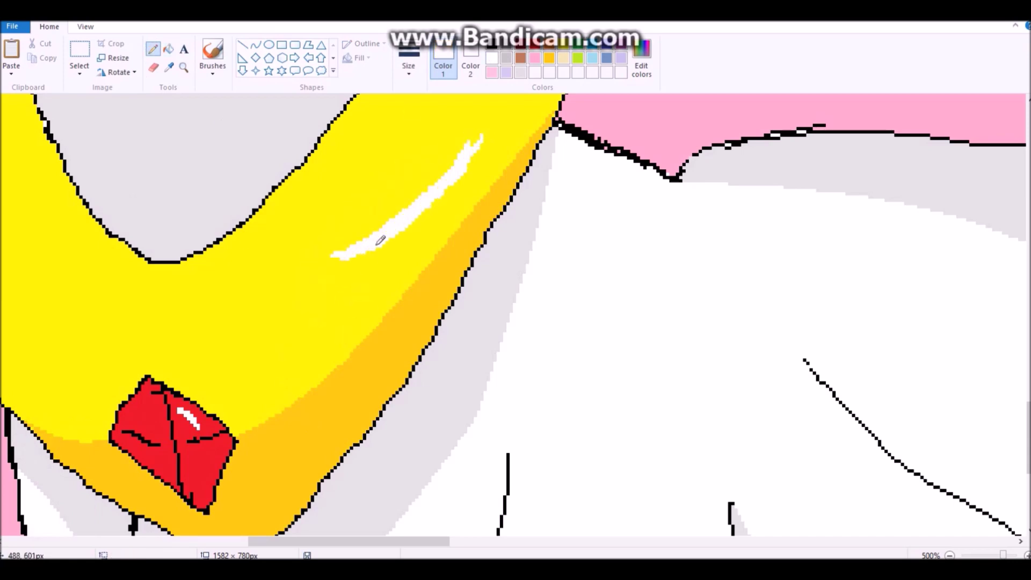
- Mix a darker pink and draw shading curves in the mane below the ear curl and beside the neck
{"action": "left_click", "coordinate": [184, 67]}
{"action": "right_click", "coordinate": [315, 230]}
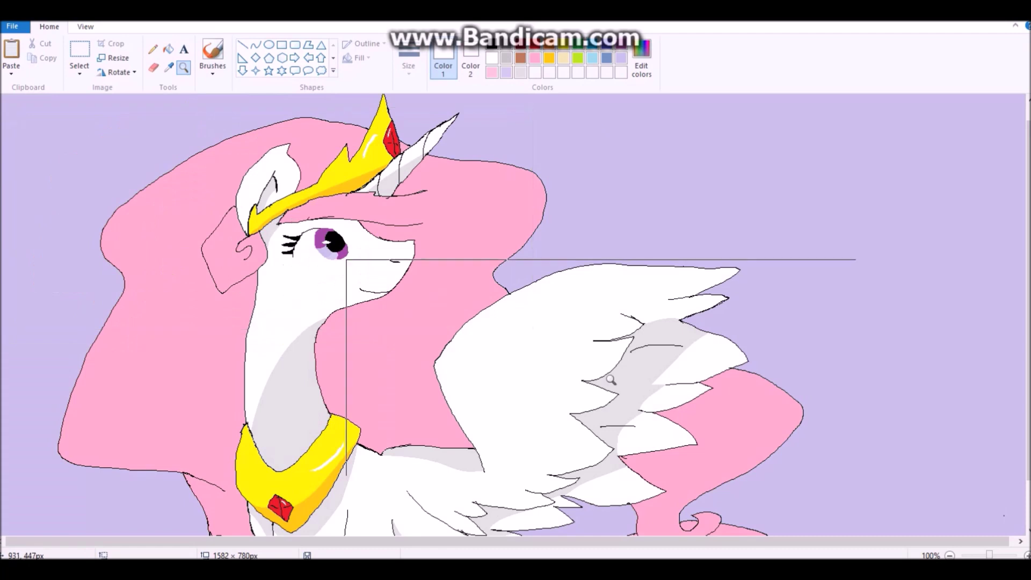
{"action": "left_click", "coordinate": [642, 59]}
{"action": "left_click", "coordinate": [255, 44]}
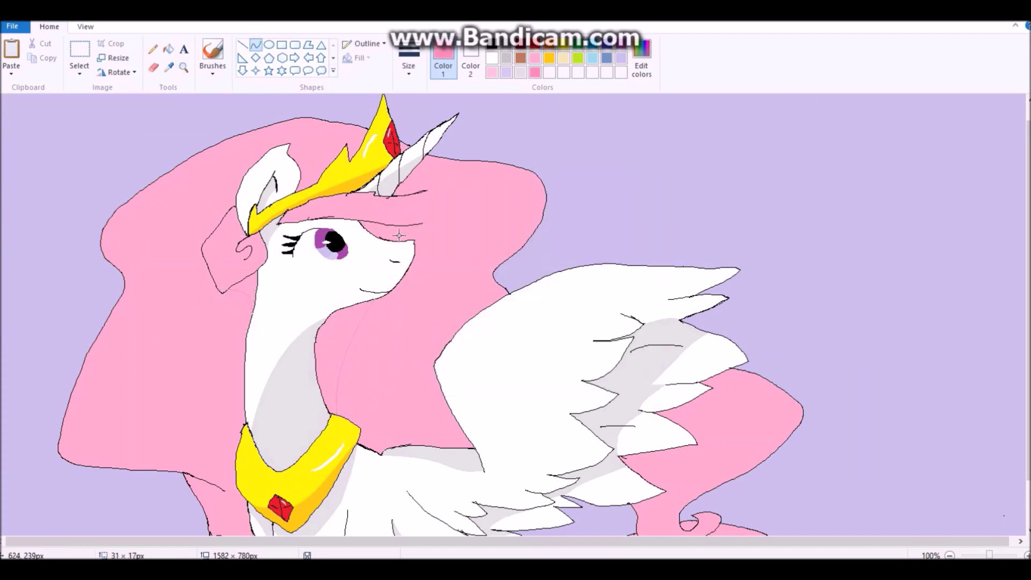
{"action": "scroll", "coordinate": [286, 280], "scroll_direction": "down", "scroll_amount": 2}
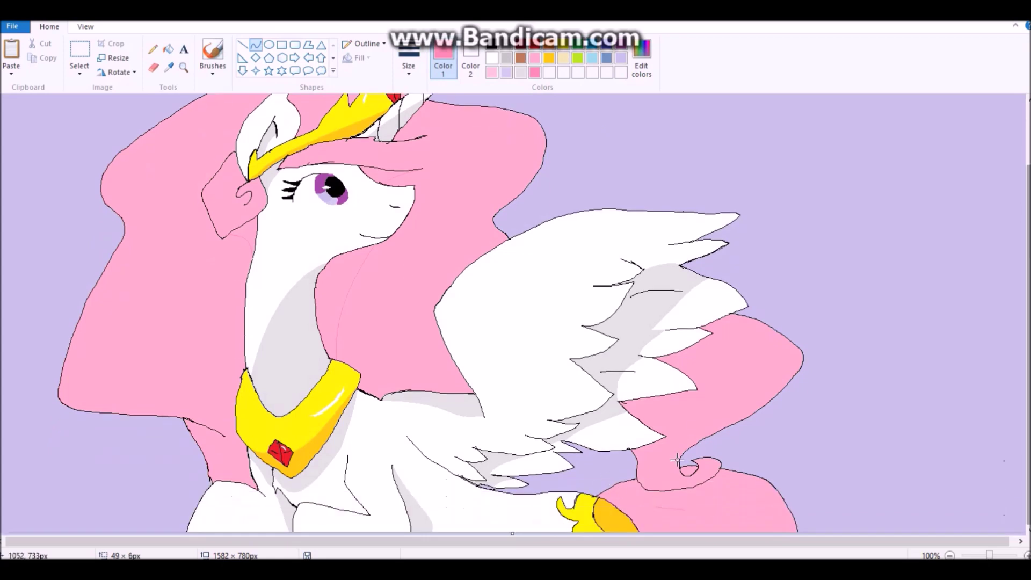
- Draw a rounded darker pink shading curve on the tail beneath its curl
{"action": "left_click", "coordinate": [184, 68]}
{"action": "left_click", "coordinate": [678, 459]}
{"action": "left_click", "coordinate": [538, 439]}
{"action": "left_click", "coordinate": [256, 44]}
{"action": "left_click_drag", "start_coordinate": [192, 389], "coordinate": [454, 390]}
{"action": "left_click_drag", "start_coordinate": [322, 398], "coordinate": [322, 500]}
{"action": "left_click_drag", "start_coordinate": [192, 390], "coordinate": [320, 330]}
{"action": "left_click_drag", "start_coordinate": [228, 411], "coordinate": [478, 387]}
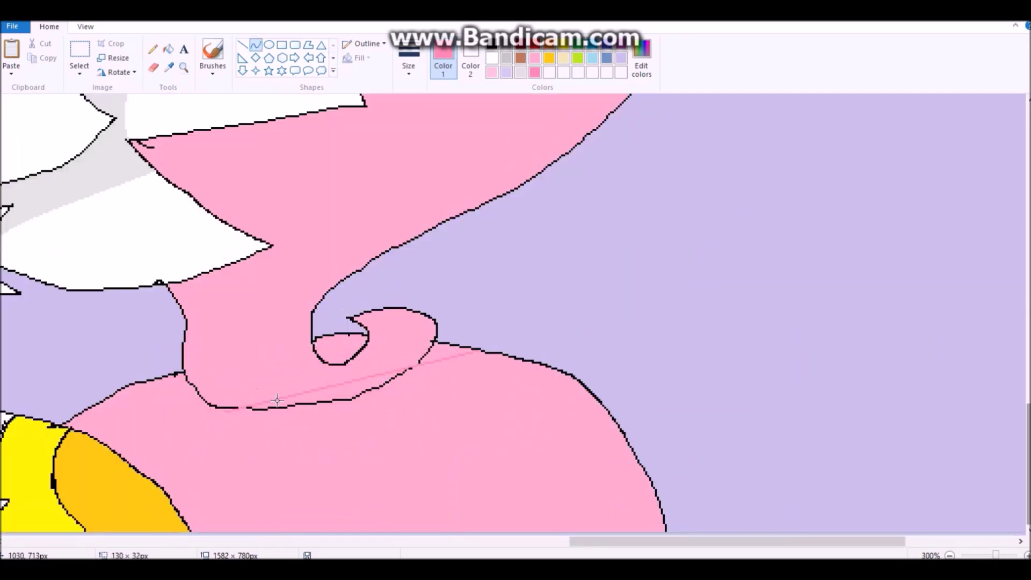
{"action": "left_click_drag", "start_coordinate": [277, 397], "coordinate": [288, 380]}
{"action": "left_click_drag", "start_coordinate": [301, 437], "coordinate": [552, 438]}
- Fill the area beneath the tail curl with darker pink and restore the black outline crossed by the curve
{"action": "scroll", "coordinate": [233, 345], "scroll_direction": "up", "scroll_amount": 1}
{"action": "left_click", "coordinate": [168, 49]}
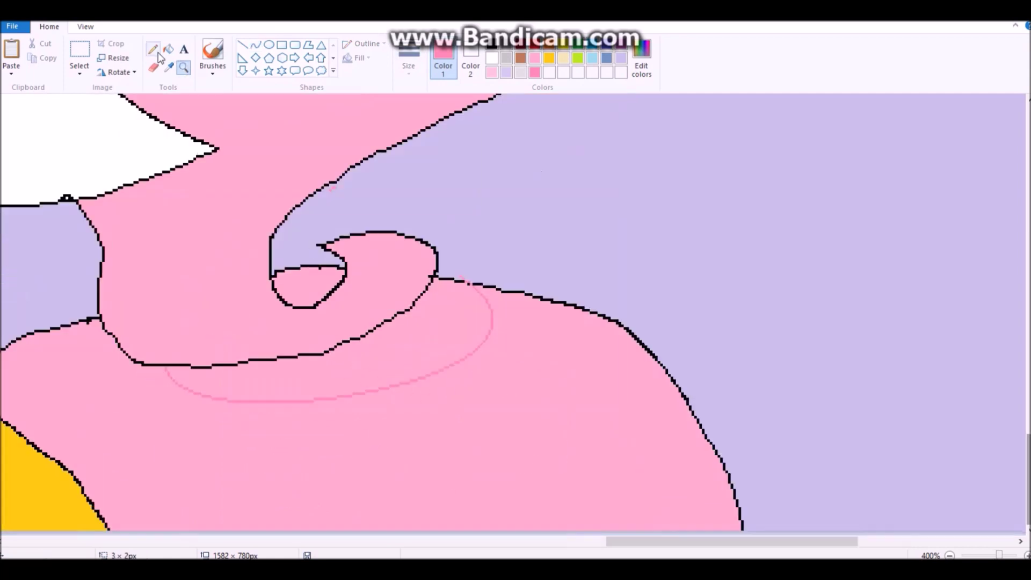
{"action": "left_click", "coordinate": [350, 416]}
{"action": "left_click", "coordinate": [153, 48]}
{"action": "left_click", "coordinate": [462, 276]}
{"action": "left_click", "coordinate": [470, 281]}
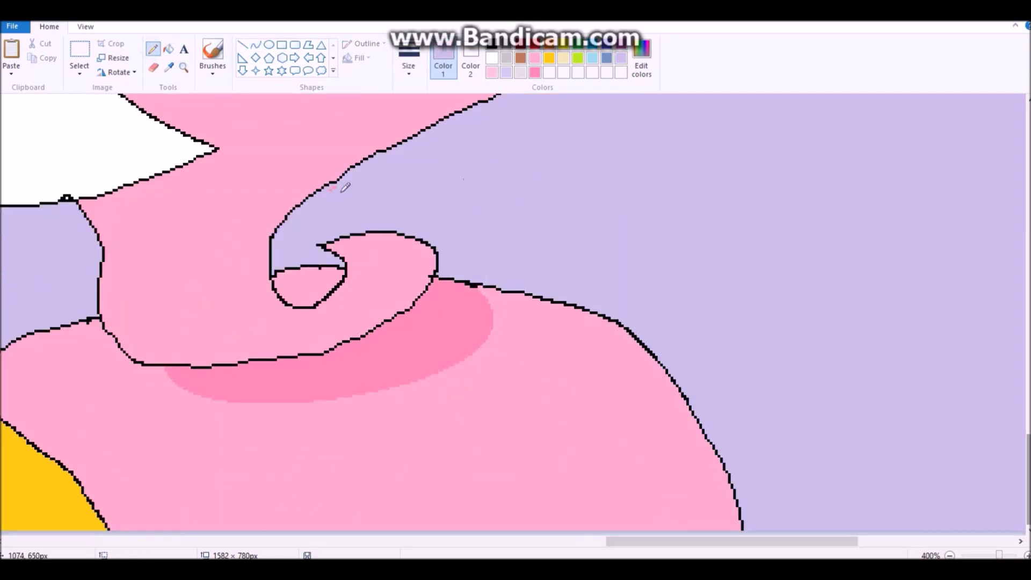
- Draw darker pink shading curves inside the tail curl and along the tail where it meets the wing feathers
{"action": "left_click", "coordinate": [256, 45]}
{"action": "left_click_drag", "start_coordinate": [275, 283], "coordinate": [331, 276]}
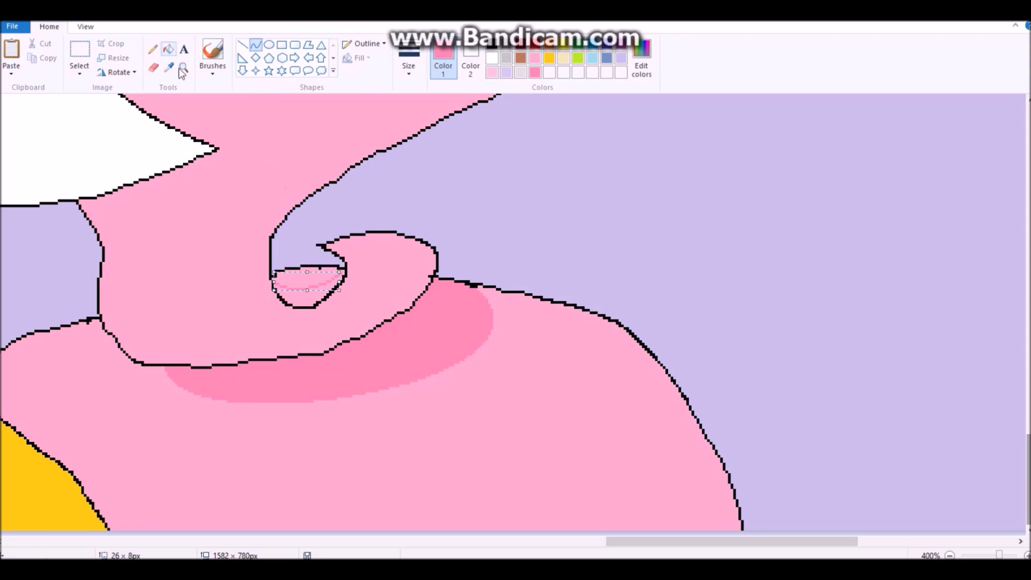
{"action": "scroll", "coordinate": [322, 269], "scroll_direction": "up", "scroll_amount": 6}
{"action": "key", "text": "ctrl+F1"}
{"action": "left_click_drag", "start_coordinate": [396, 69], "coordinate": [237, 150]}
{"action": "mouse_move", "coordinate": [272, 267]}
{"action": "left_mouse_down"}
{"action": "mouse_move", "coordinate": [96, 345]}
{"action": "mouse_move", "coordinate": [180, 413]}
{"action": "left_mouse_up"}
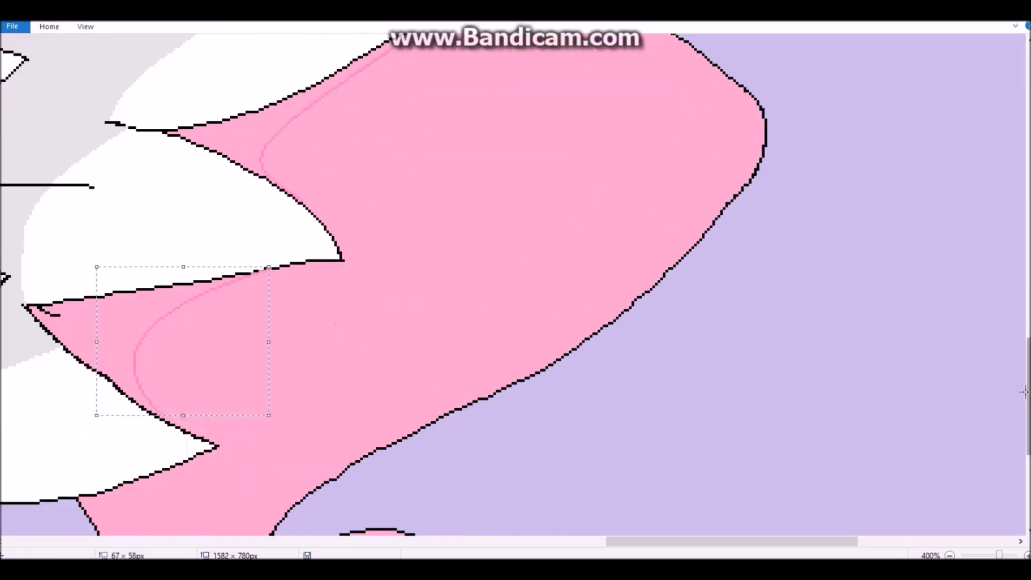
{"action": "scroll", "coordinate": [322, 269], "scroll_direction": "up", "scroll_amount": 5}
{"action": "left_click_drag", "start_coordinate": [423, 262], "coordinate": [484, 198]}
- Fill the tail areas bordering the wing feathers with darker pink and touch up the feather outline
{"action": "key", "text": "ctrl+F1"}
{"action": "left_click", "coordinate": [305, 408]}
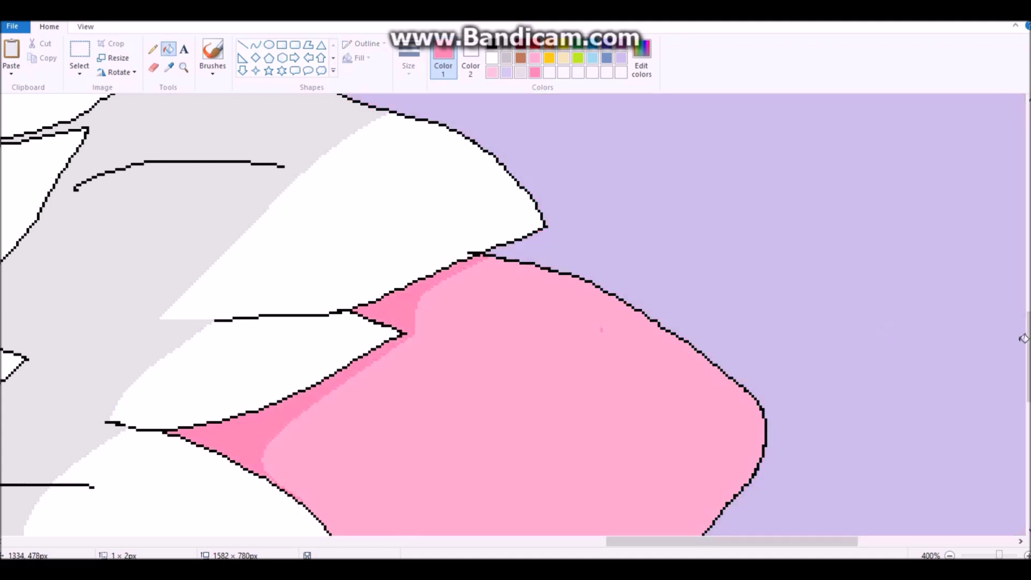
{"action": "scroll", "coordinate": [537, 322], "scroll_direction": "down", "scroll_amount": 5}
{"action": "left_click", "coordinate": [267, 334]}
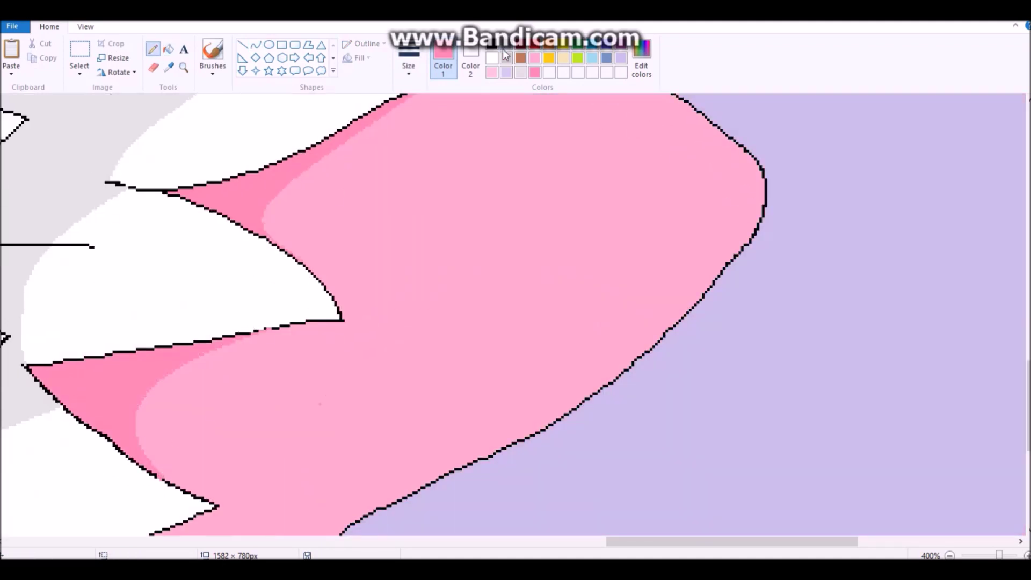
- Draw a darker pink shading curve beneath the forelock, above the muzzle, and fill the enclosed area
{"action": "scroll", "coordinate": [170, 471], "scroll_direction": "left", "scroll_amount": 5}
{"action": "scroll", "coordinate": [484, 322], "scroll_direction": "up", "scroll_amount": 5}
{"action": "left_click", "coordinate": [168, 67]}
{"action": "left_click", "coordinate": [430, 376]}
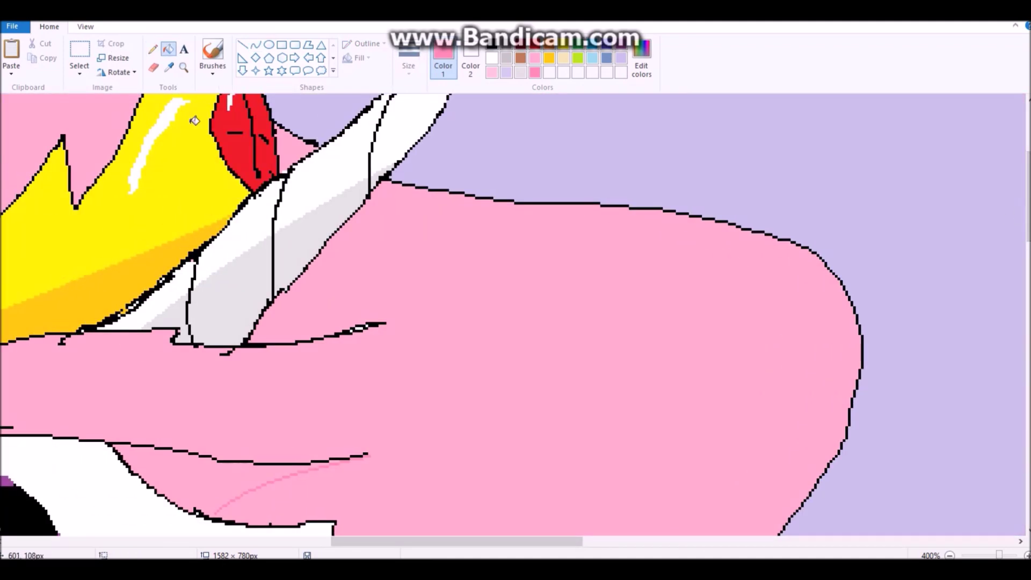
{"action": "left_click", "coordinate": [168, 51]}
- Shade the mane beside the neck, at its lower tip near the collar and below the ear curl with darker pink
{"action": "scroll", "coordinate": [166, 410], "scroll_direction": "down", "scroll_amount": 5}
{"action": "scroll", "coordinate": [565, 207], "scroll_direction": "down", "scroll_amount": 5}
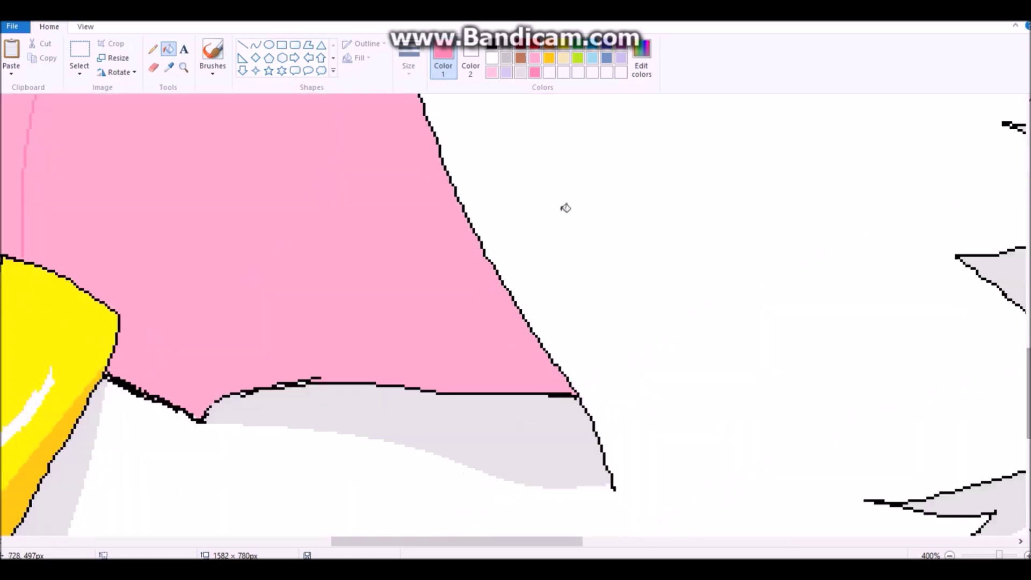
{"action": "scroll", "coordinate": [72, 116], "scroll_direction": "left", "scroll_amount": 5}
{"action": "scroll", "coordinate": [161, 215], "scroll_direction": "down", "scroll_amount": 5}
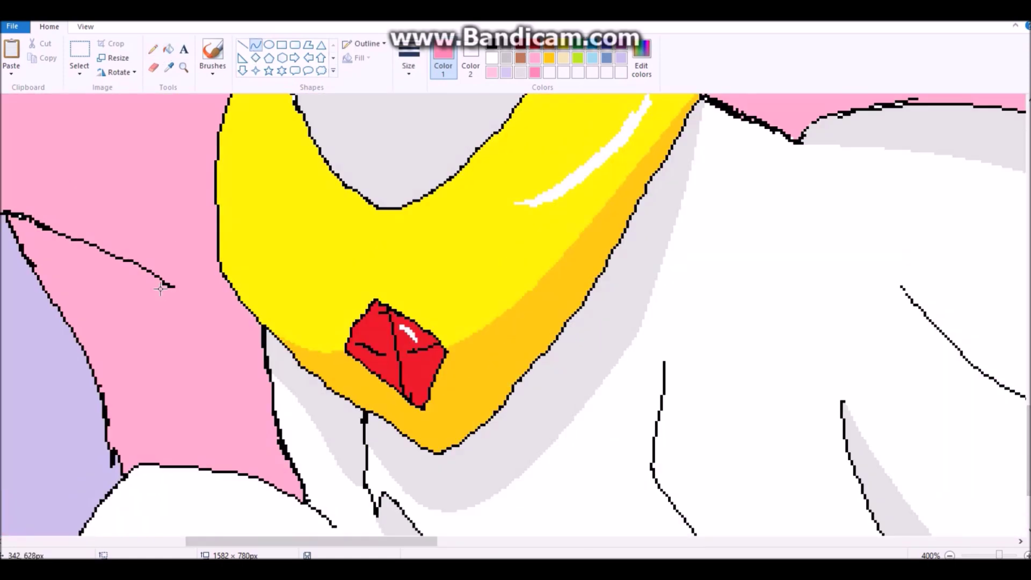
{"action": "left_click", "coordinate": [99, 283]}
{"action": "scroll", "coordinate": [175, 326], "scroll_direction": "left", "scroll_amount": 5}
{"action": "scroll", "coordinate": [176, 327], "scroll_direction": "up", "scroll_amount": 5}
{"action": "left_click", "coordinate": [154, 49]}
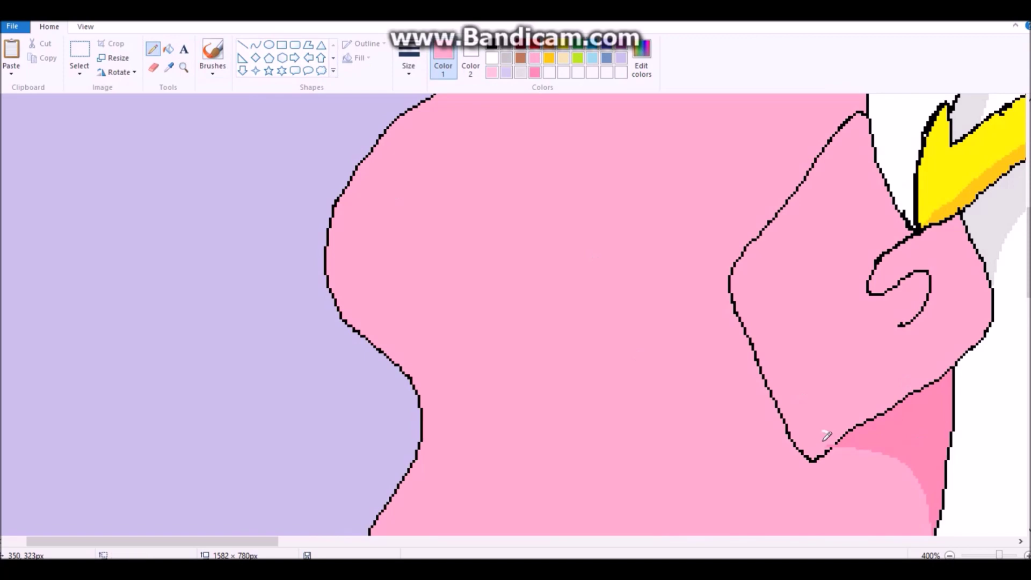
- Close the small inner spiral of the ear curl with a curve and fill it with darker pink
{"action": "left_click", "coordinate": [255, 45]}
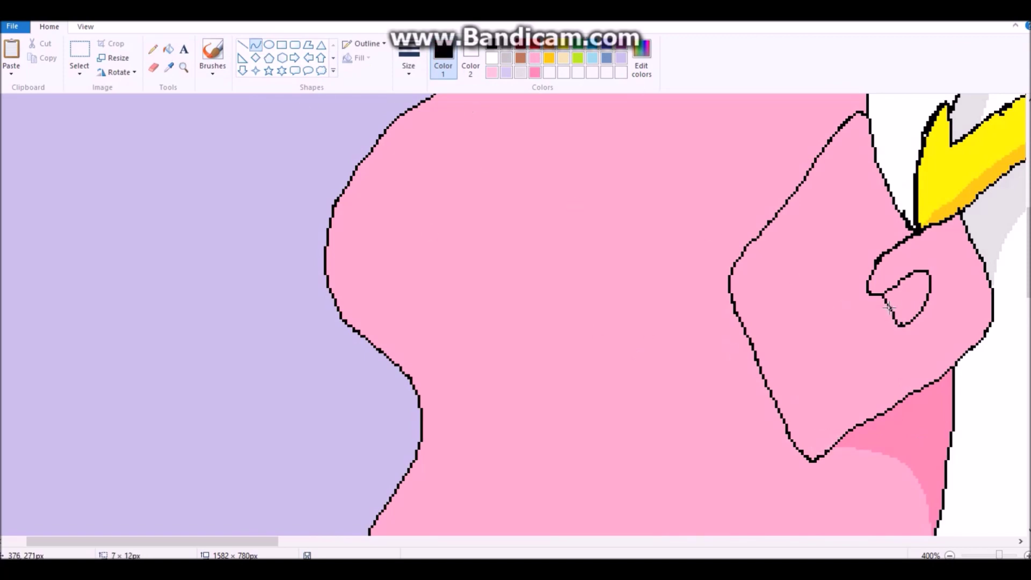
{"action": "left_click", "coordinate": [153, 49]}
{"action": "scroll", "coordinate": [759, 269], "scroll_direction": "right", "scroll_amount": 10}
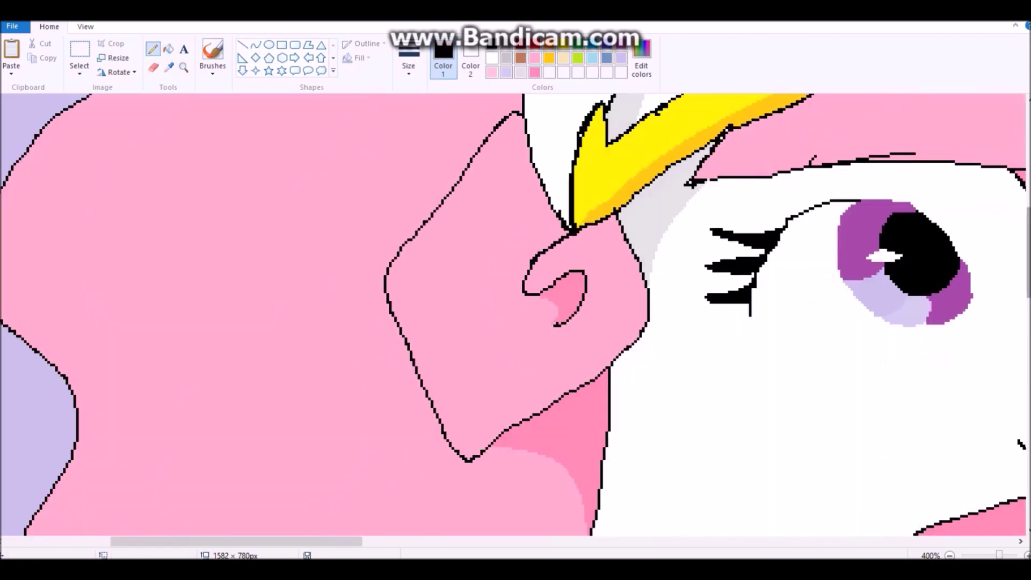
- Draw two darker pink curves across the forelock below the horn and fill the band between them
{"action": "scroll", "coordinate": [759, 268], "scroll_direction": "right", "scroll_amount": 10}
{"action": "scroll", "coordinate": [759, 268], "scroll_direction": "down", "scroll_amount": 8}
{"action": "scroll", "coordinate": [759, 268], "scroll_direction": "right", "scroll_amount": 1}
{"action": "left_click", "coordinate": [256, 45]}
{"action": "left_click", "coordinate": [535, 58]}
{"action": "left_click_drag", "start_coordinate": [680, 344], "coordinate": [776, 465]}
{"action": "left_click_drag", "start_coordinate": [825, 363], "coordinate": [867, 465]}
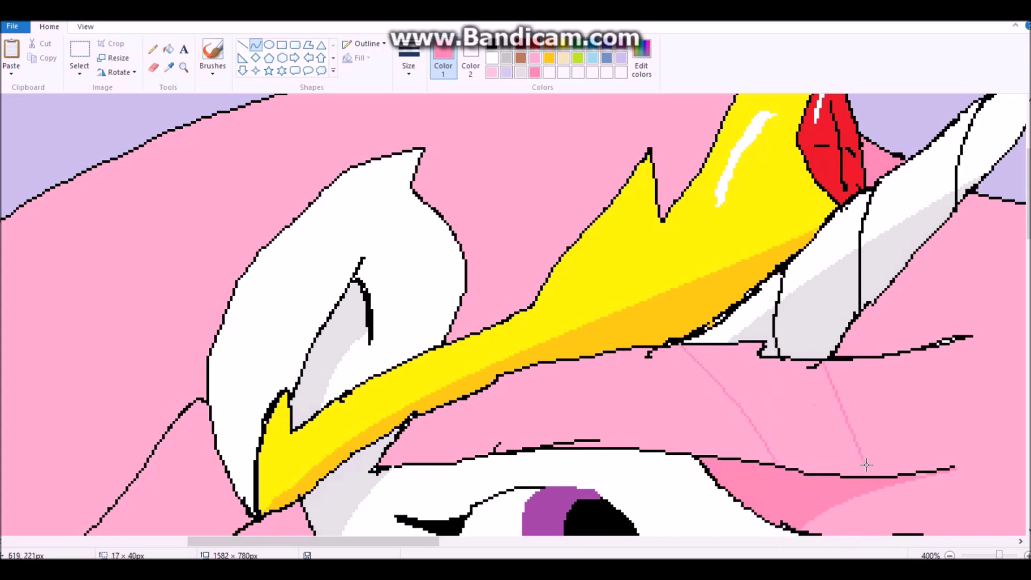
{"action": "left_click", "coordinate": [153, 49]}
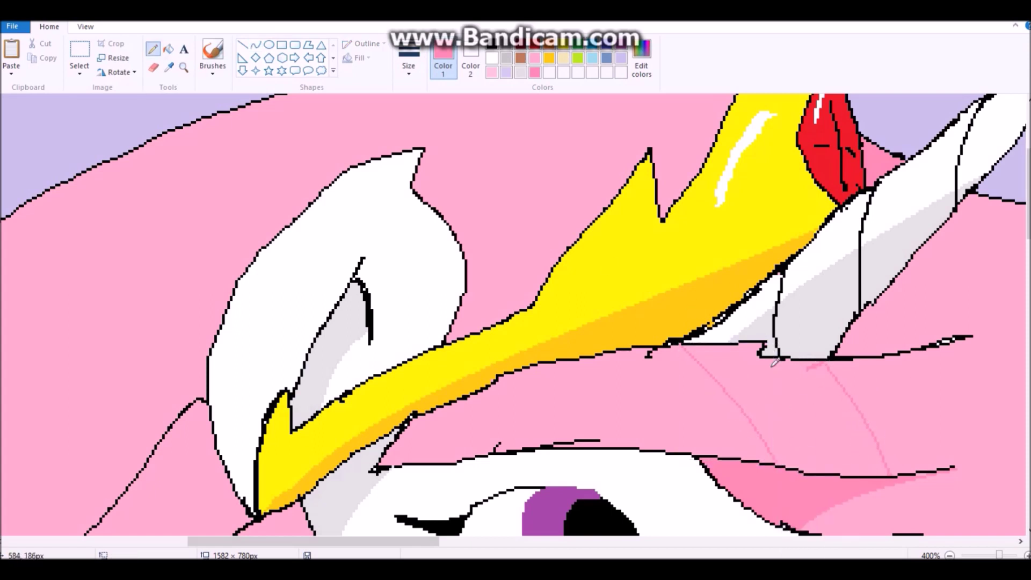
{"action": "left_click", "coordinate": [168, 49]}
{"action": "left_click", "coordinate": [724, 373]}
- Draw a darker pink curve across the forelock under the crown and fill the strip along the crown's edge
{"action": "left_click", "coordinate": [255, 45]}
{"action": "mouse_move", "coordinate": [689, 350]}
{"action": "left_mouse_down"}
{"action": "mouse_move", "coordinate": [510, 413]}
{"action": "mouse_move", "coordinate": [456, 450]}
{"action": "left_mouse_up"}
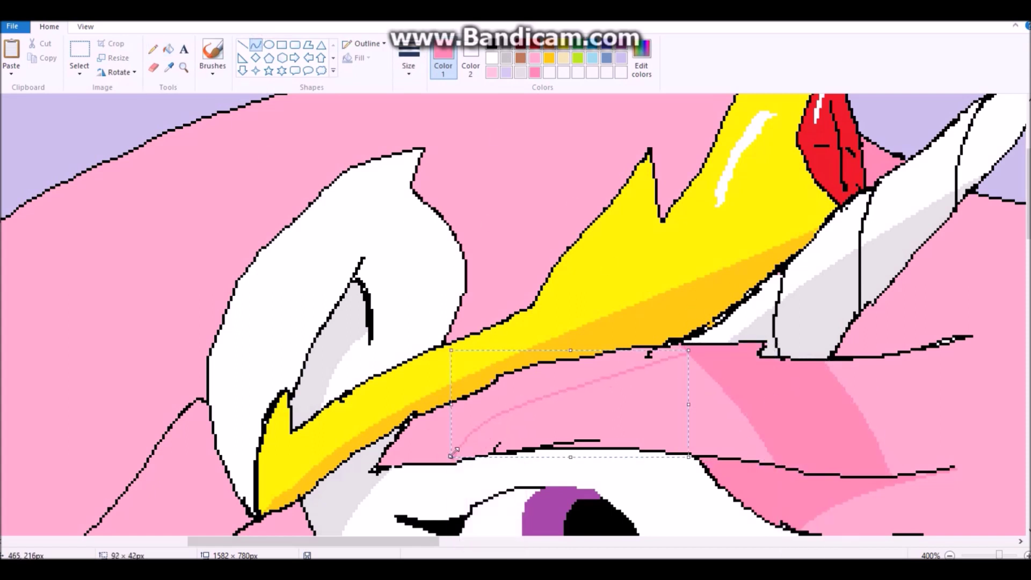
{"action": "left_click", "coordinate": [169, 49]}
{"action": "left_click", "coordinate": [636, 376]}
- Shade the mane beside the horn's base with a darker pink curve and fill, and touch up the black forelock line
{"action": "left_click", "coordinate": [255, 45]}
{"action": "left_click_drag", "start_coordinate": [935, 246], "coordinate": [937, 348]}
{"action": "left_click", "coordinate": [168, 49]}
{"action": "left_click", "coordinate": [887, 301]}
{"action": "left_click", "coordinate": [153, 49]}
{"action": "left_click", "coordinate": [492, 45]}
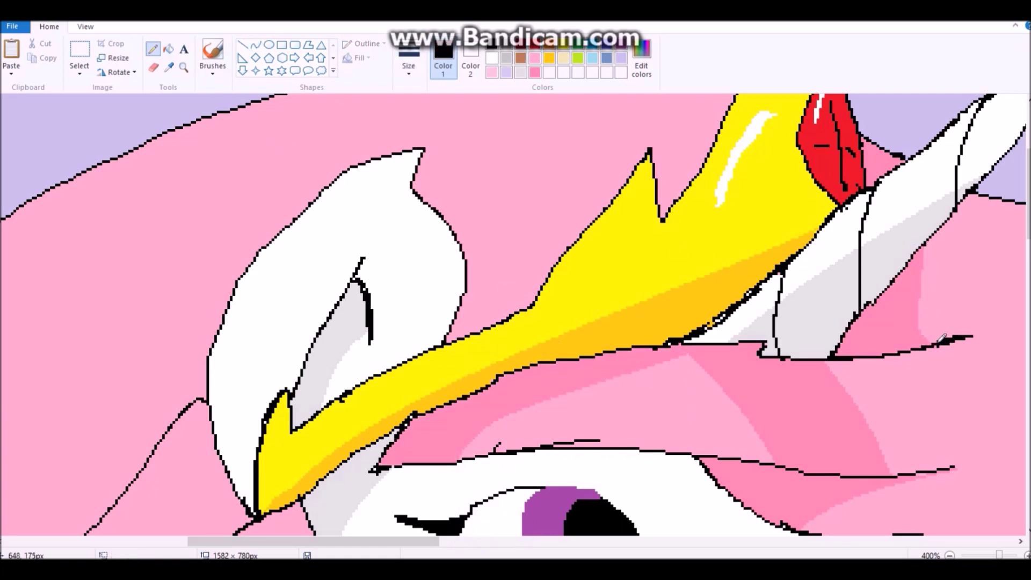
{"action": "left_click", "coordinate": [183, 67]}
{"action": "right_click", "coordinate": [313, 276]}
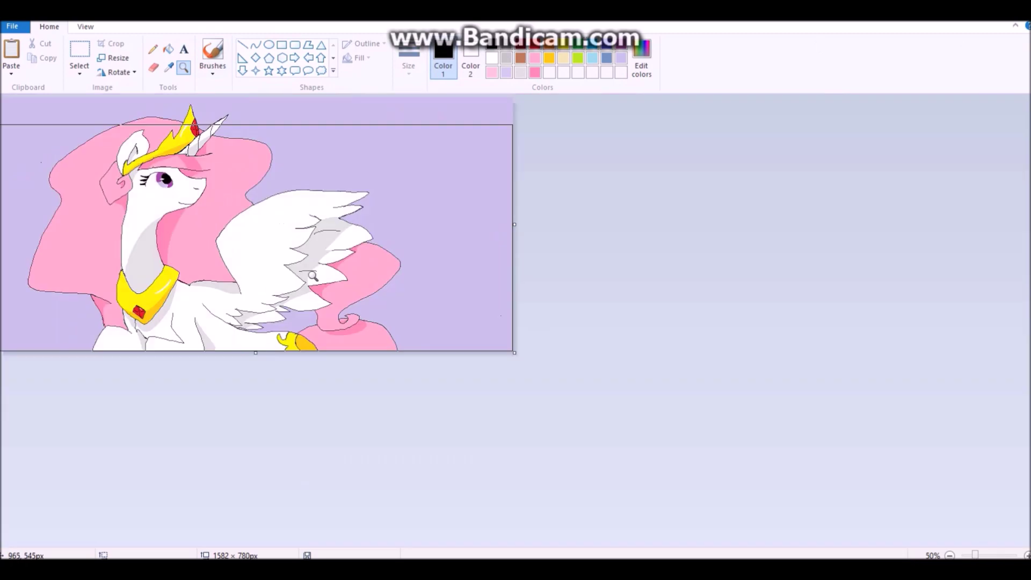